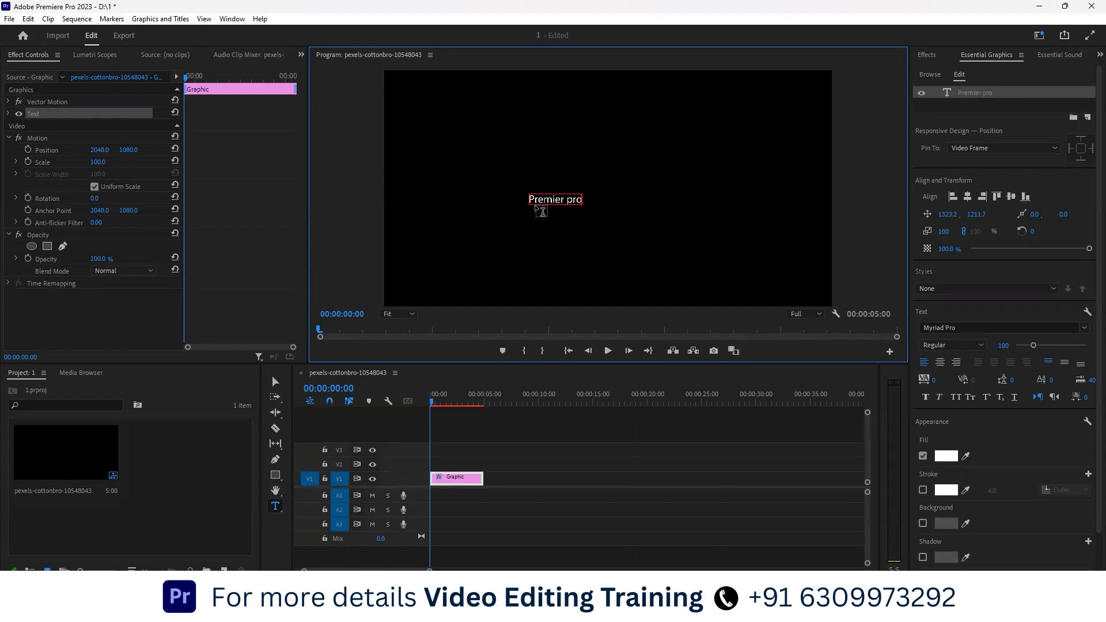
Finish editing the title text and select the Premier pro text layer for editing in Essential Graphics.
key(ctrl+a)
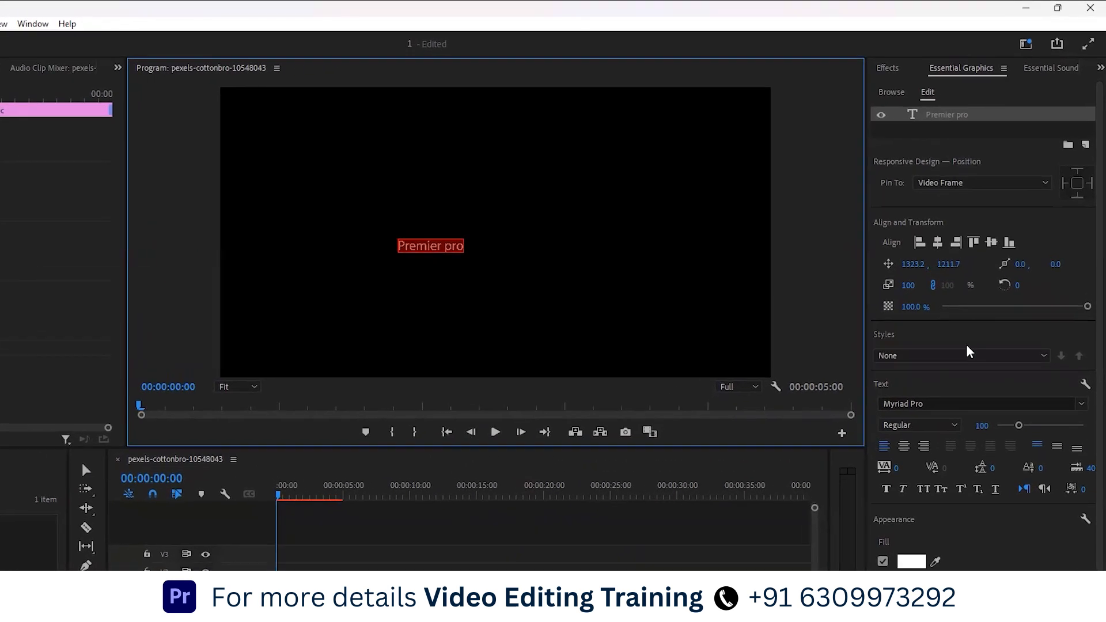
key(Escape)
click(571, 285)
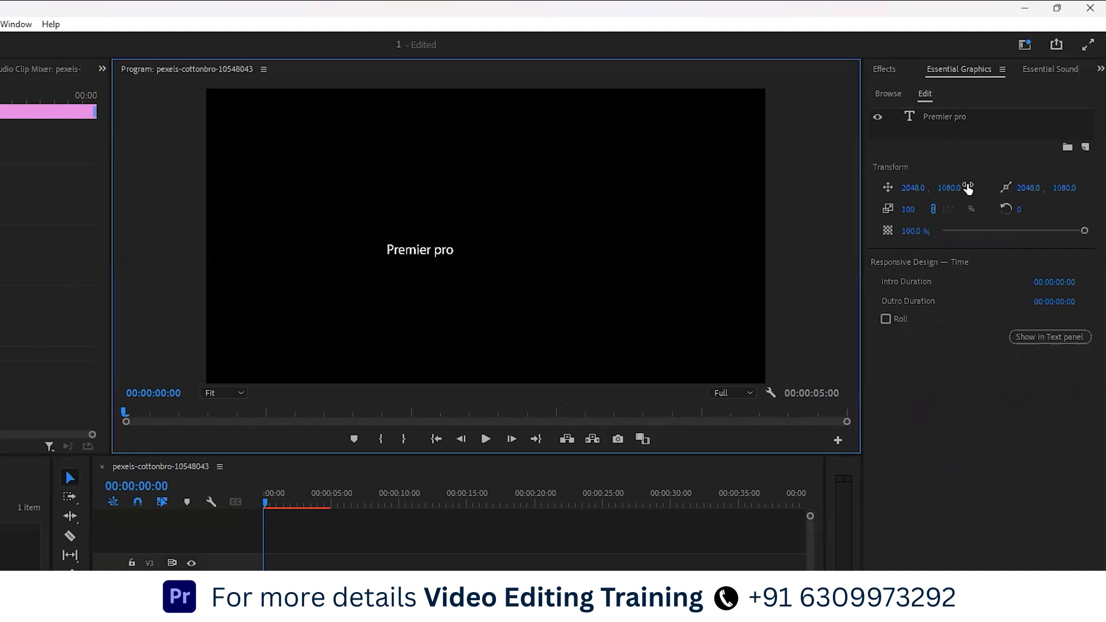
click(889, 94)
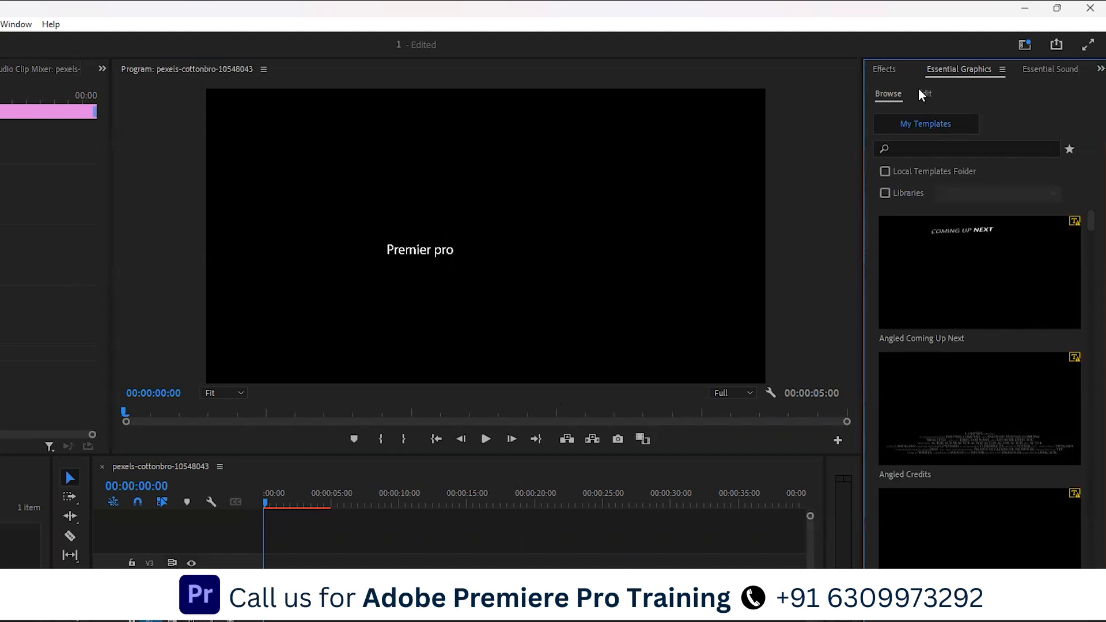
click(920, 92)
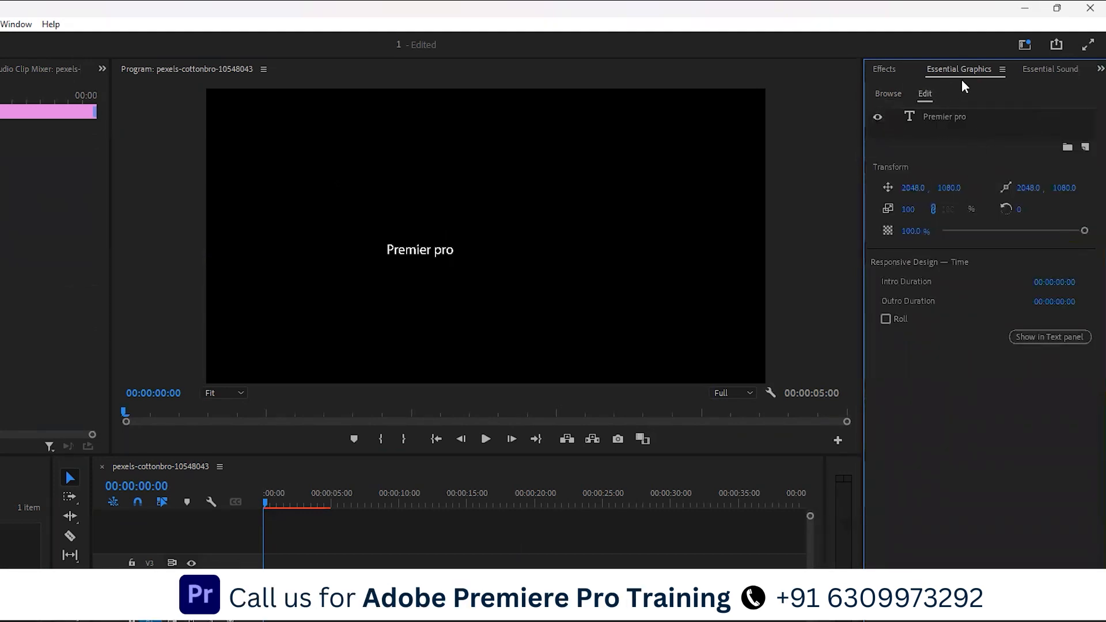
click(302, 602)
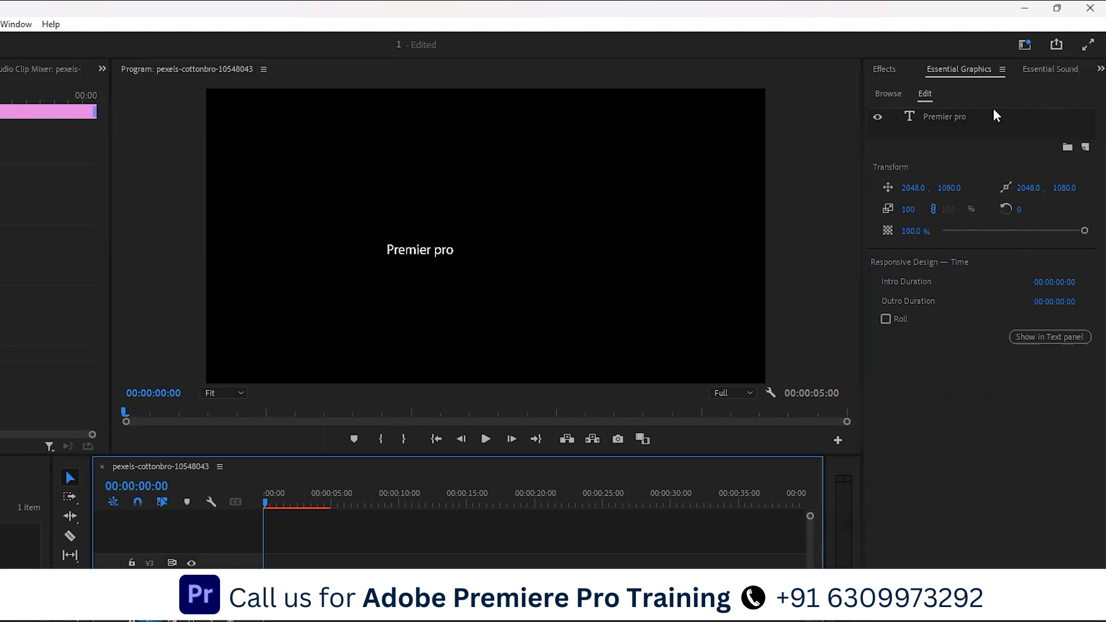
click(940, 115)
click(963, 135)
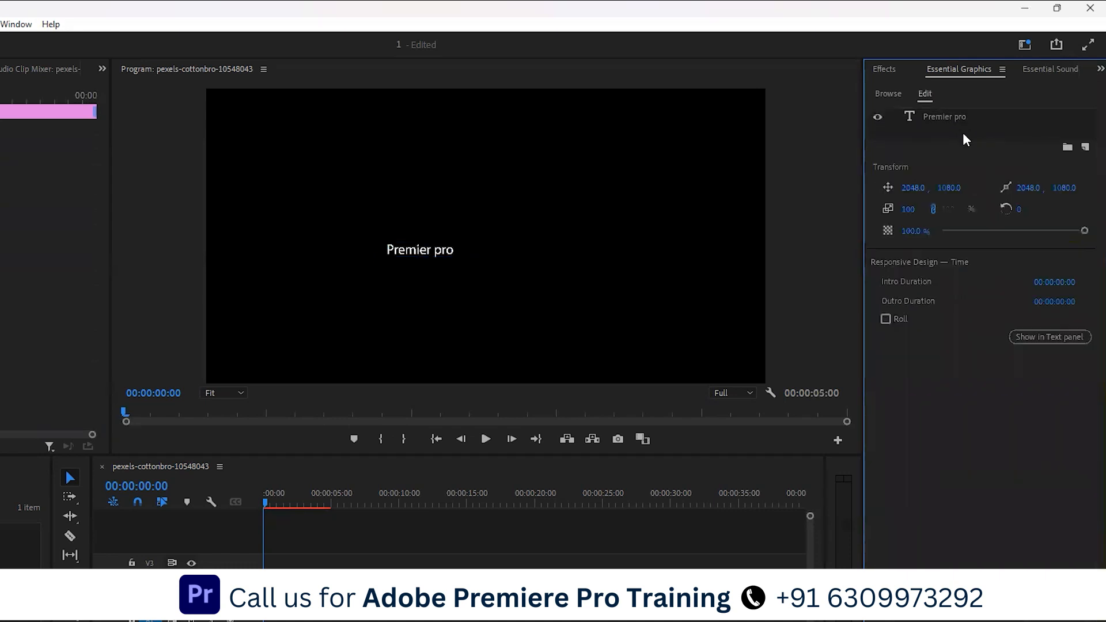
click(967, 117)
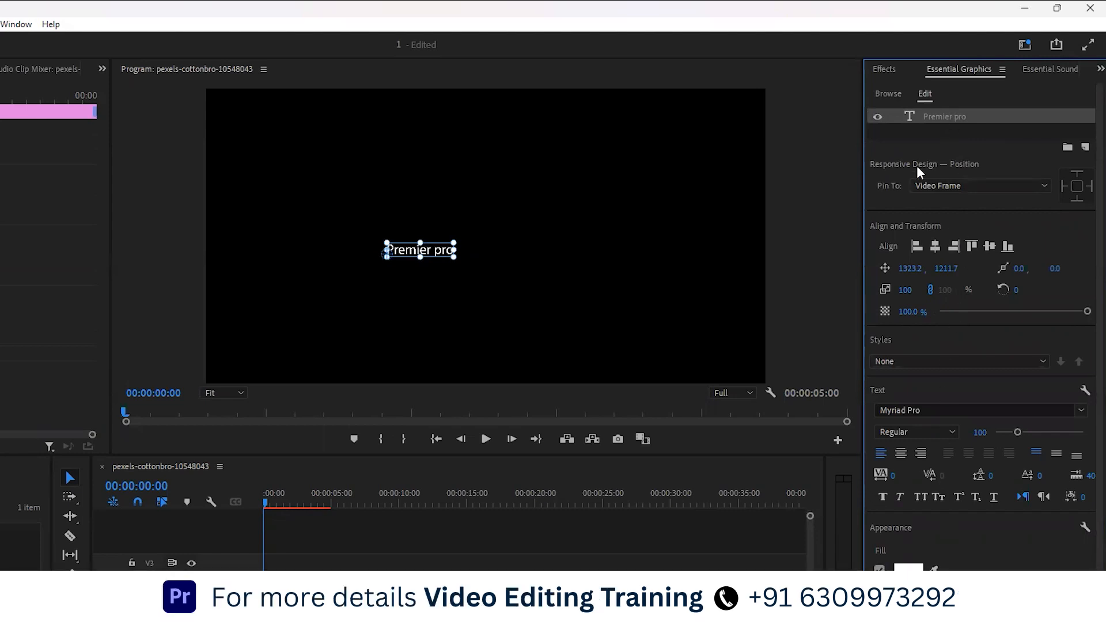
Scale the Premier pro text to 155, try left and right alignment, and centre it horizontally in the frame.
mouse_move(909, 289)
mouse_down()
mouse_move(978, 289)
mouse_move(921, 290)
mouse_move(917, 272)
mouse_move(944, 271)
mouse_move(886, 272)
mouse_move(933, 272)
mouse_move(921, 272)
mouse_up()
click(934, 246)
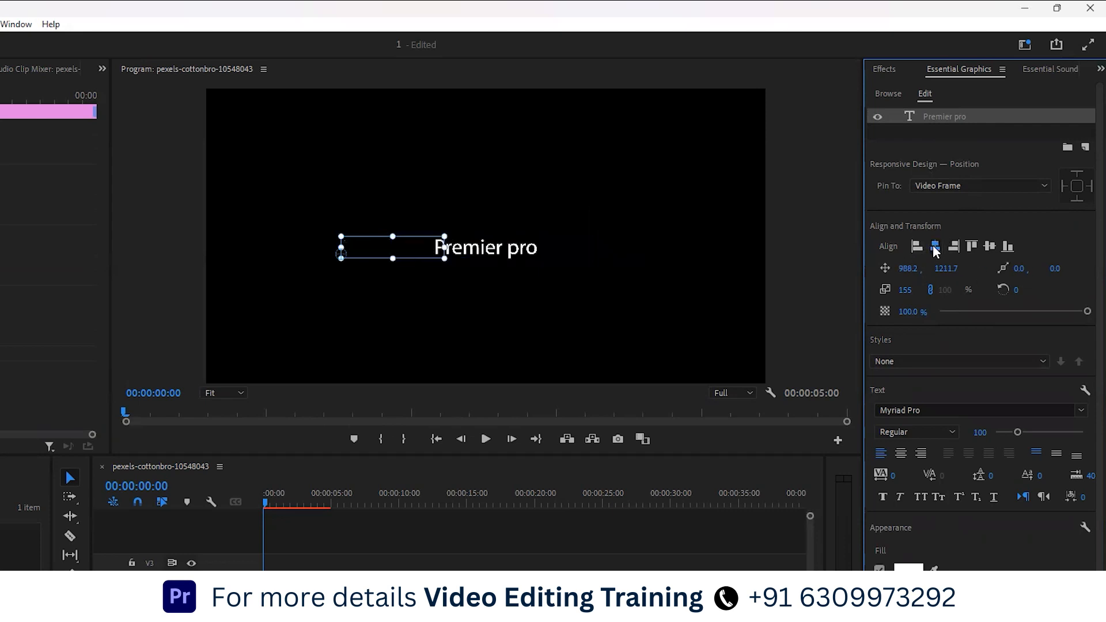
click(916, 247)
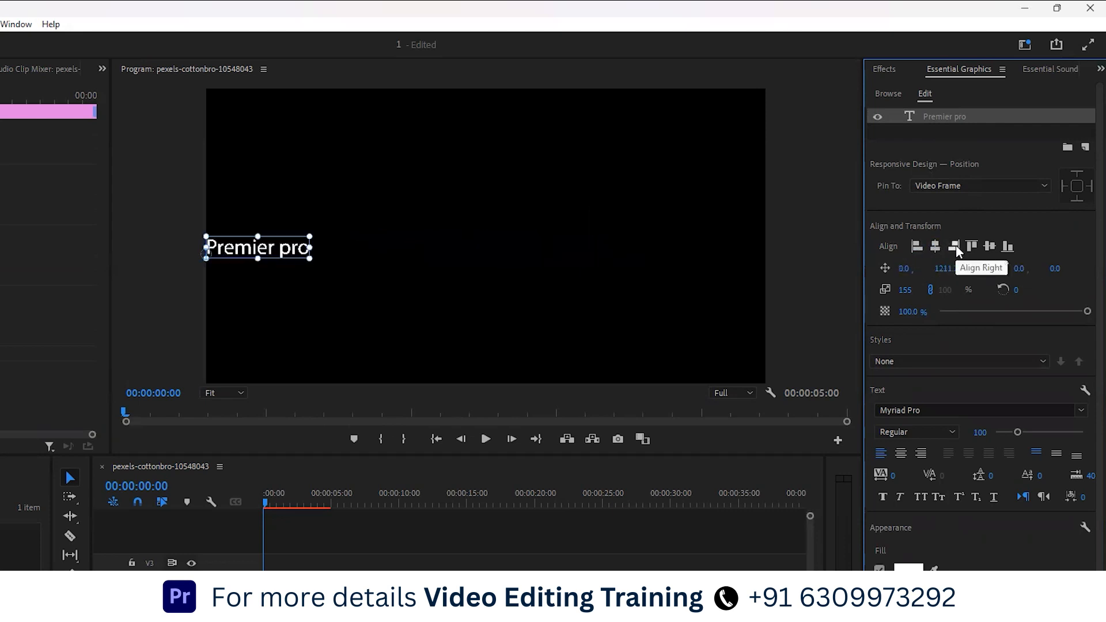
click(954, 246)
click(935, 247)
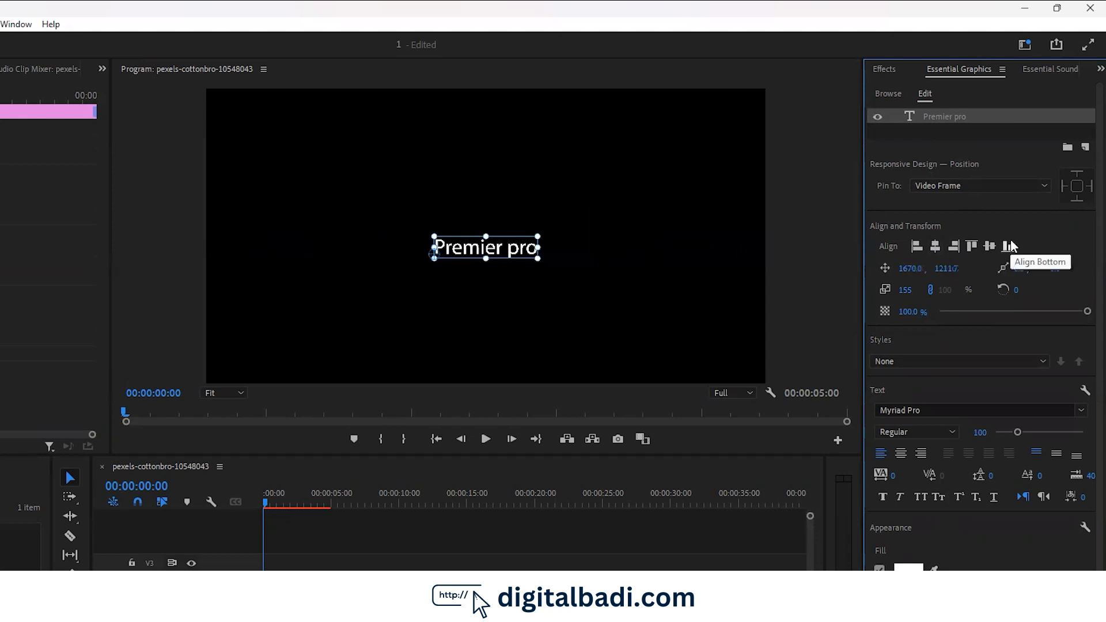
Try bottom and top alignment for the text and centre it vertically in the frame.
click(991, 248)
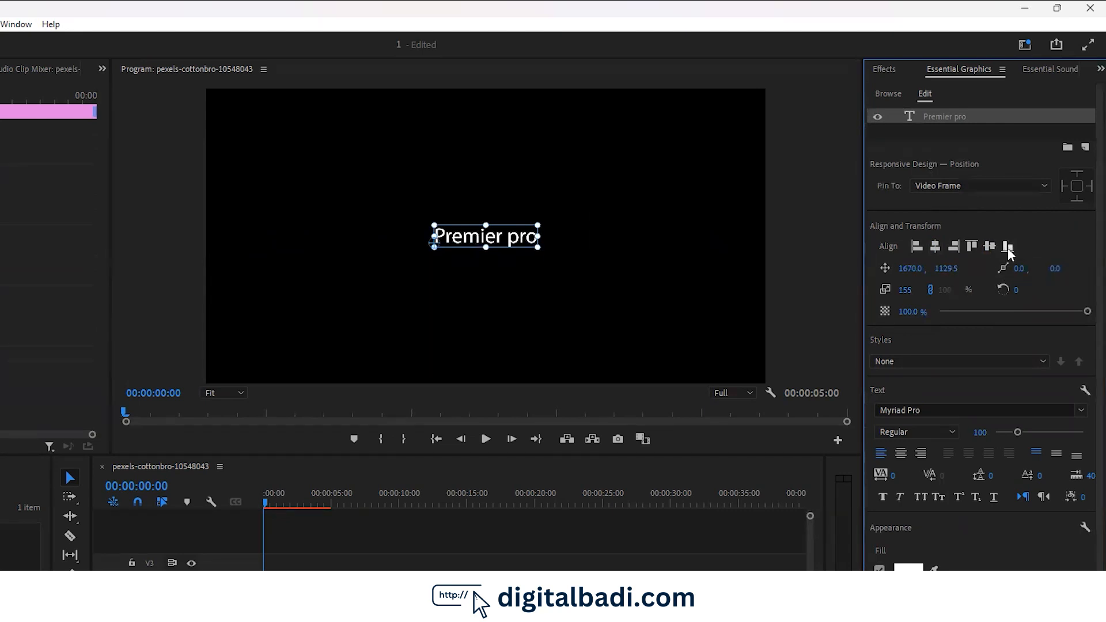
click(1007, 247)
click(971, 246)
click(990, 246)
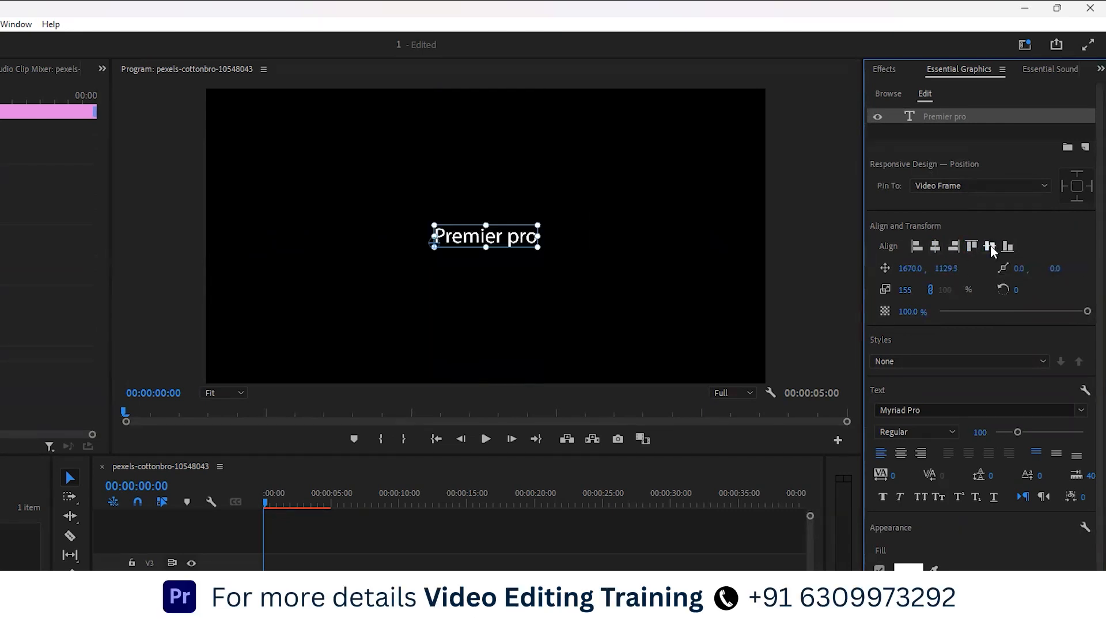
Try shifting the text's position, re-centre it horizontally and vertically, and try its opacity control.
drag(904, 270, 1061, 247)
click(940, 244)
click(995, 244)
mouse_move(1086, 311)
mouse_down()
mouse_move(922, 317)
mouse_move(1086, 314)
mouse_up()
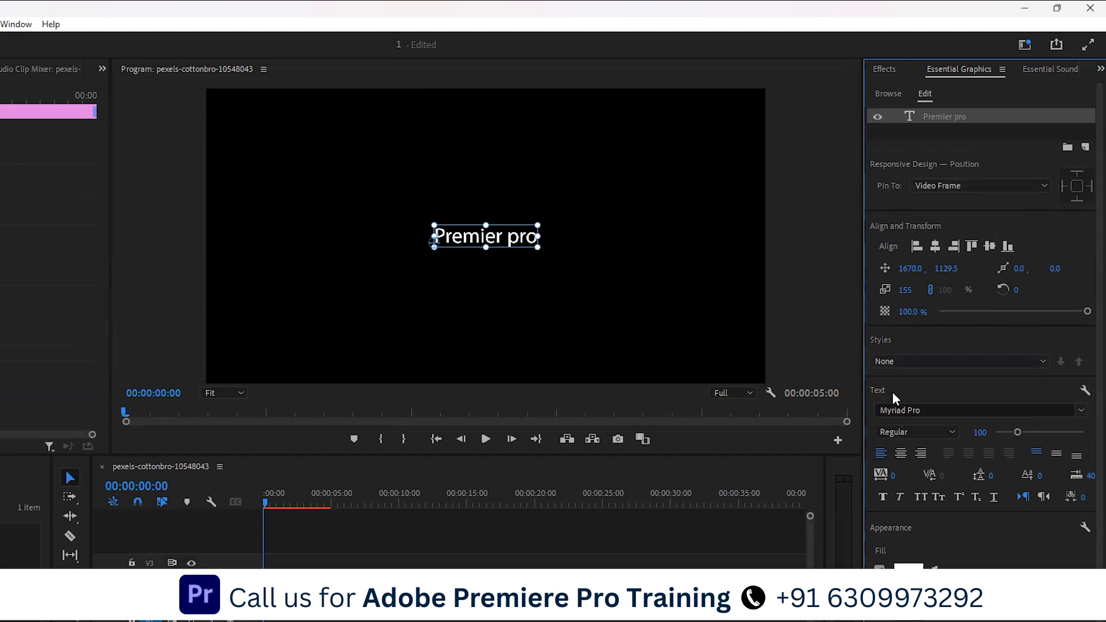
Try several fonts on the title, including Myriad Pro Semibold Italic, Nexa Bold, Nexa Light, OCR A Extended, Open Sans and Pacifico.
click(941, 411)
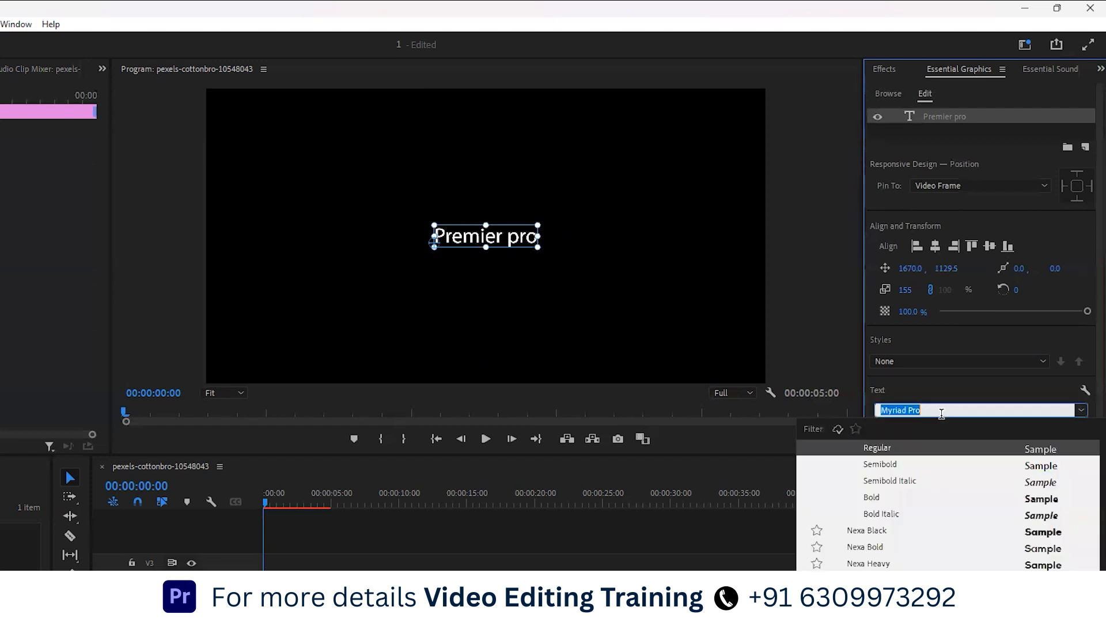
click(927, 482)
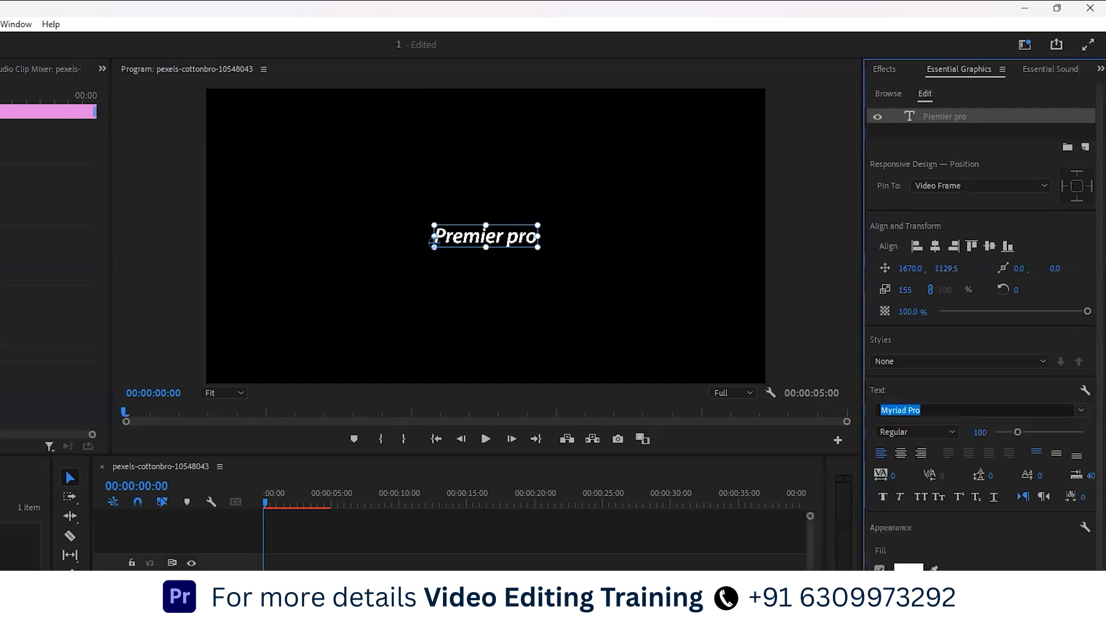
click(948, 412)
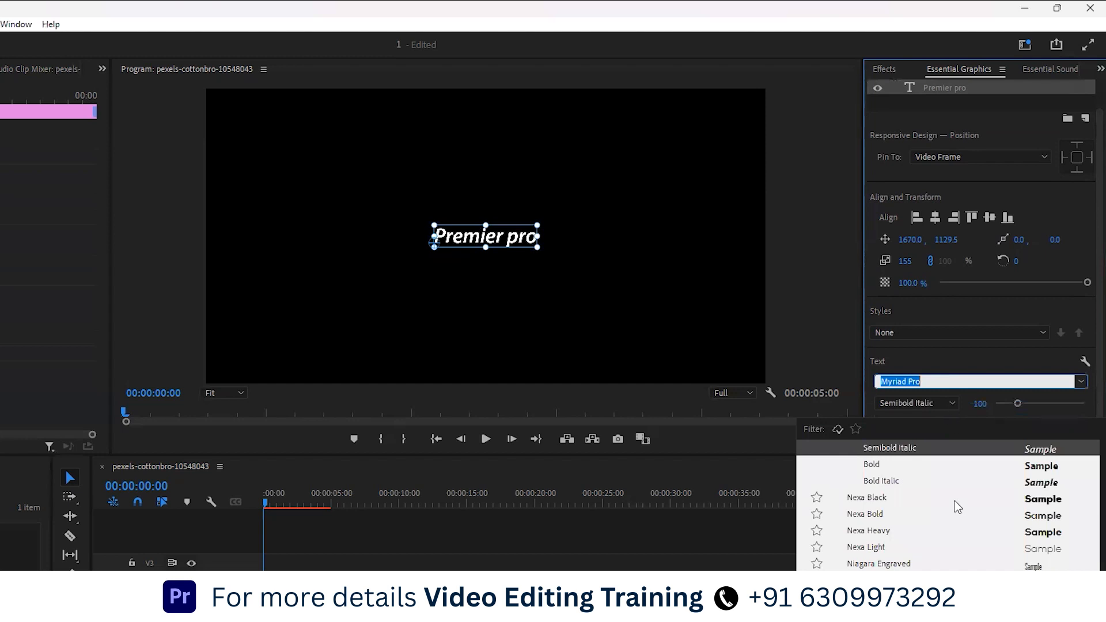
click(974, 393)
scroll(971, 382, down, 2)
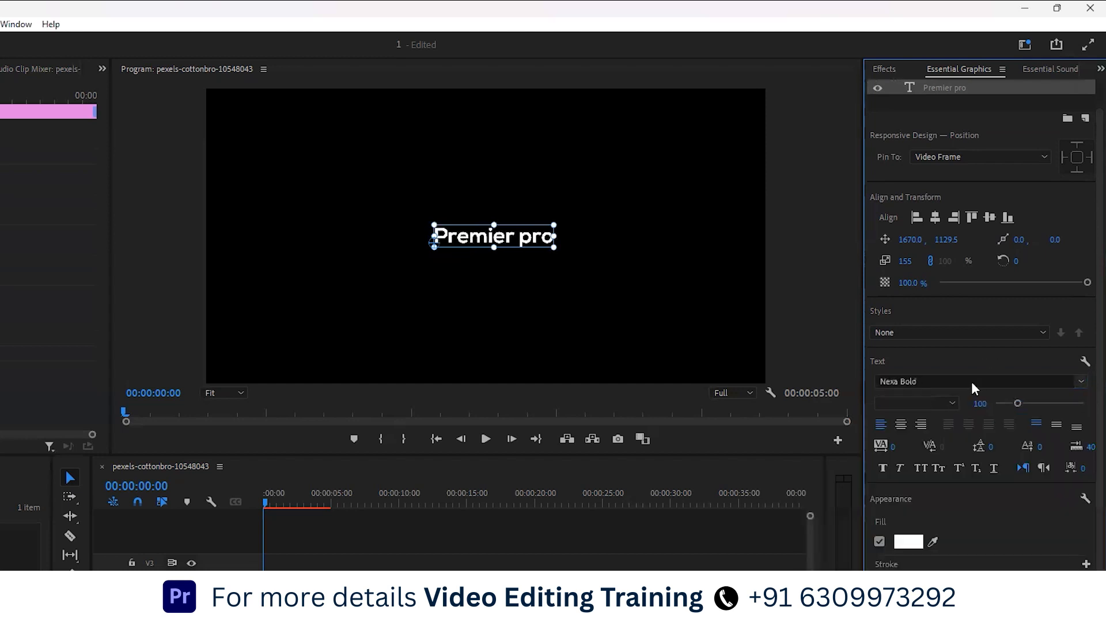
scroll(971, 381, down, 3)
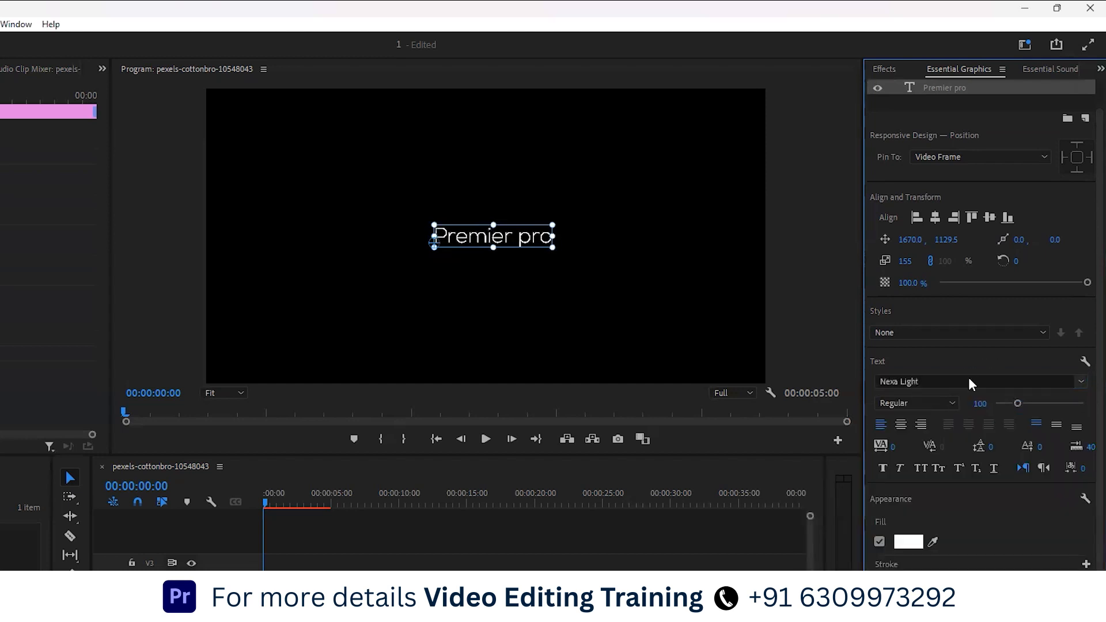
scroll(969, 380, down, 1)
scroll(970, 378, down, 1)
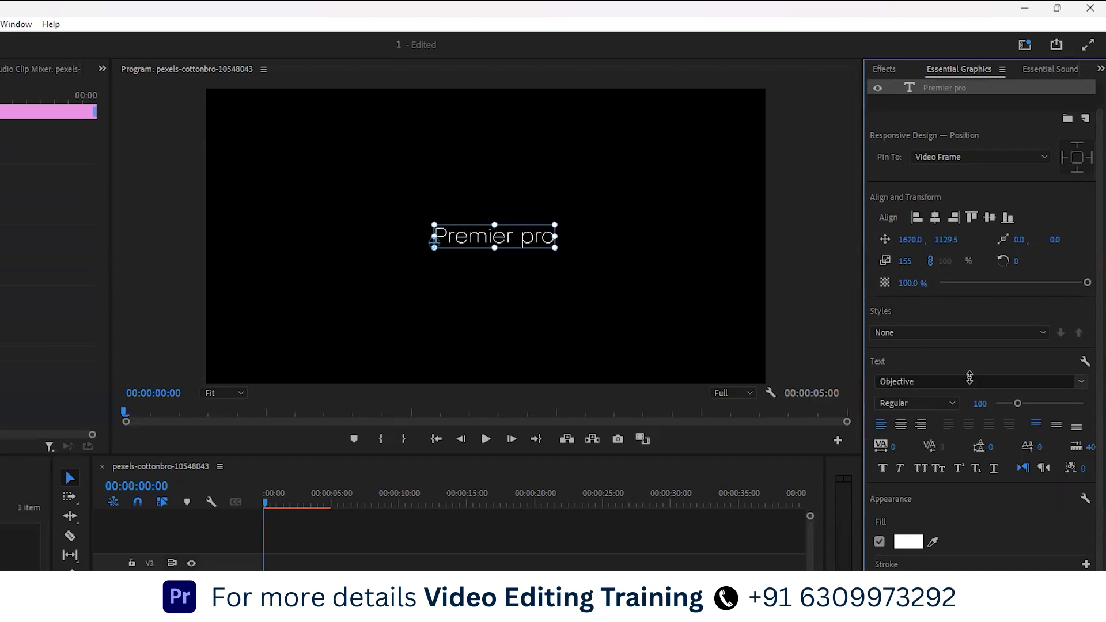
scroll(968, 378, down, 1)
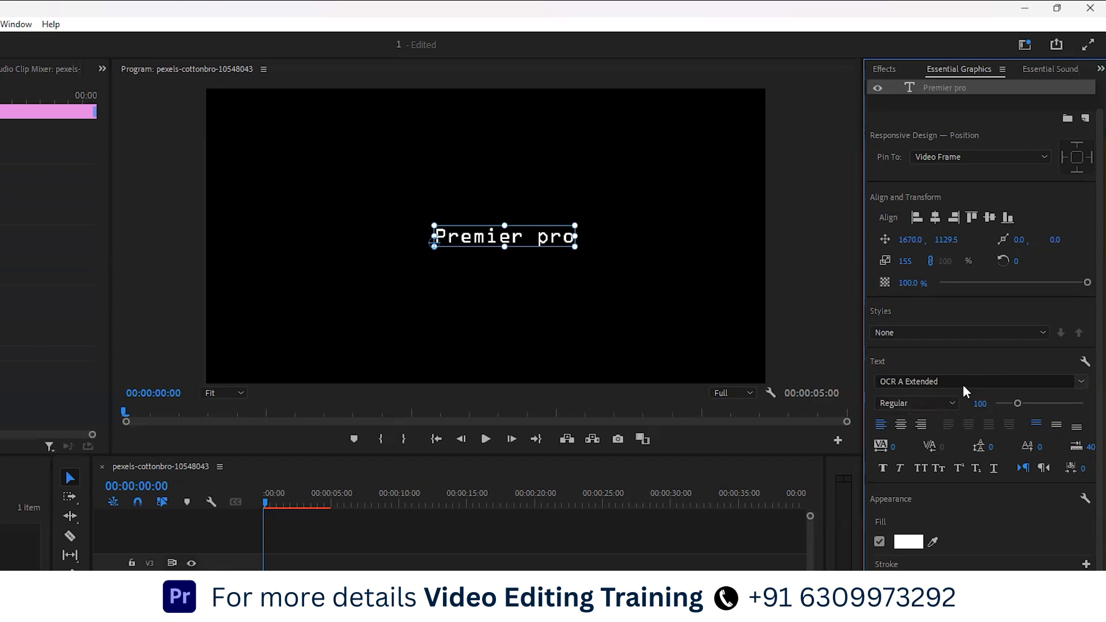
scroll(962, 382, down, 1)
scroll(966, 380, down, 2)
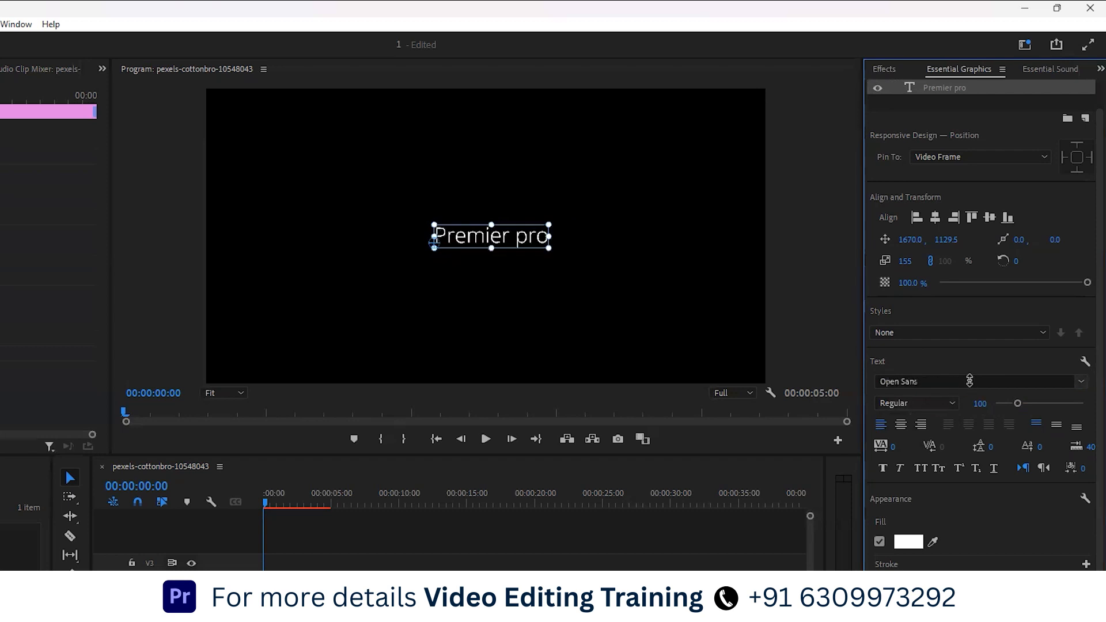
scroll(968, 380, down, 4)
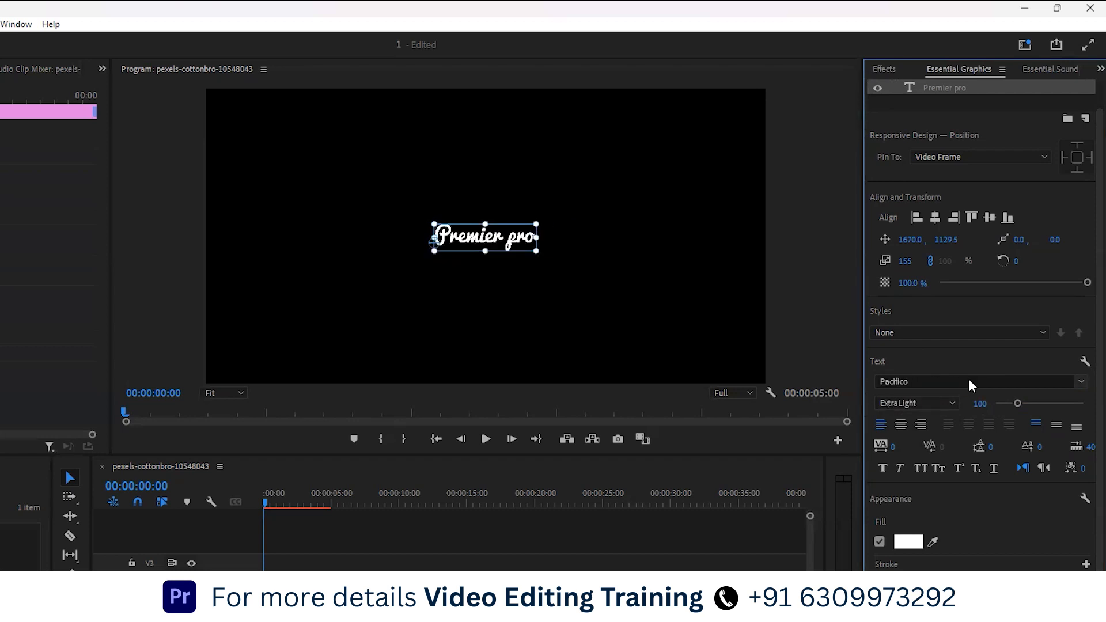
Set the title's font to Palatino Linotype in the Regular style.
click(952, 404)
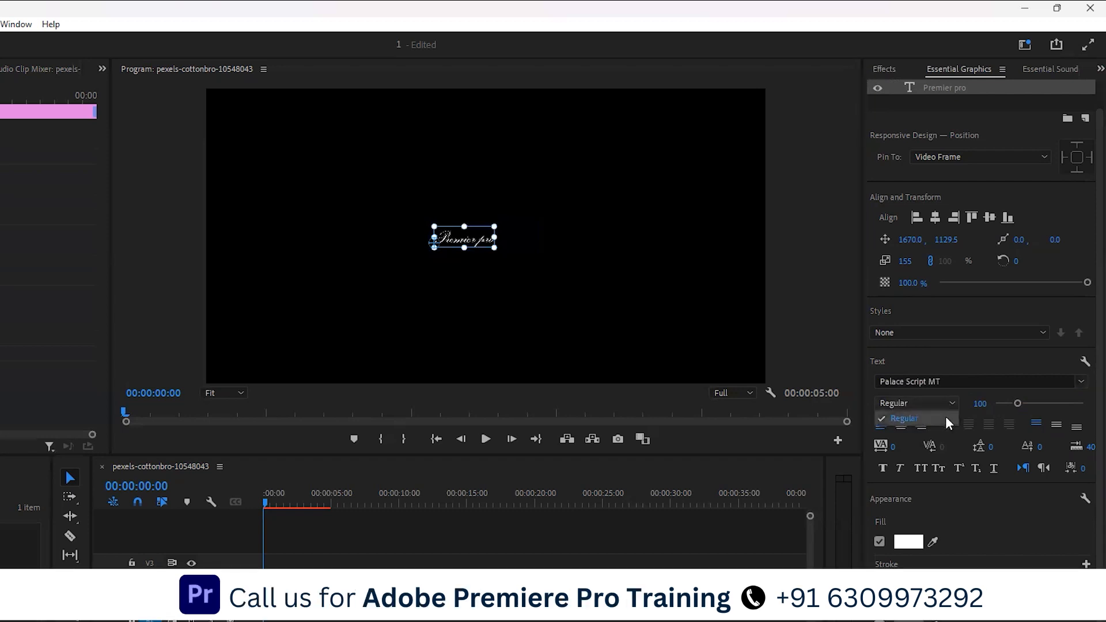
click(972, 381)
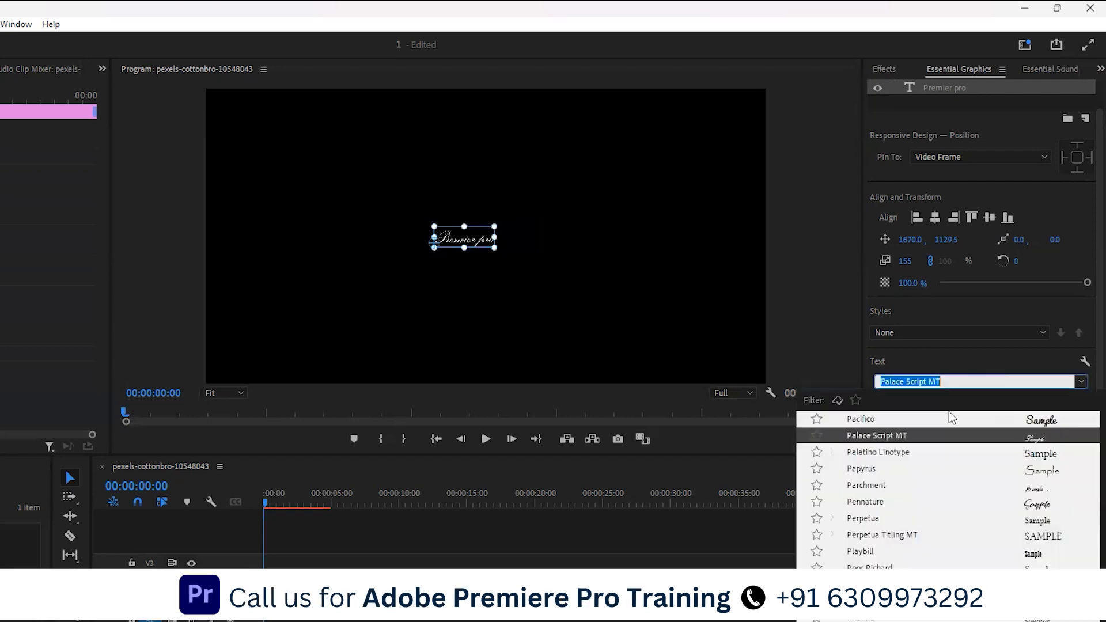
click(951, 355)
click(952, 381)
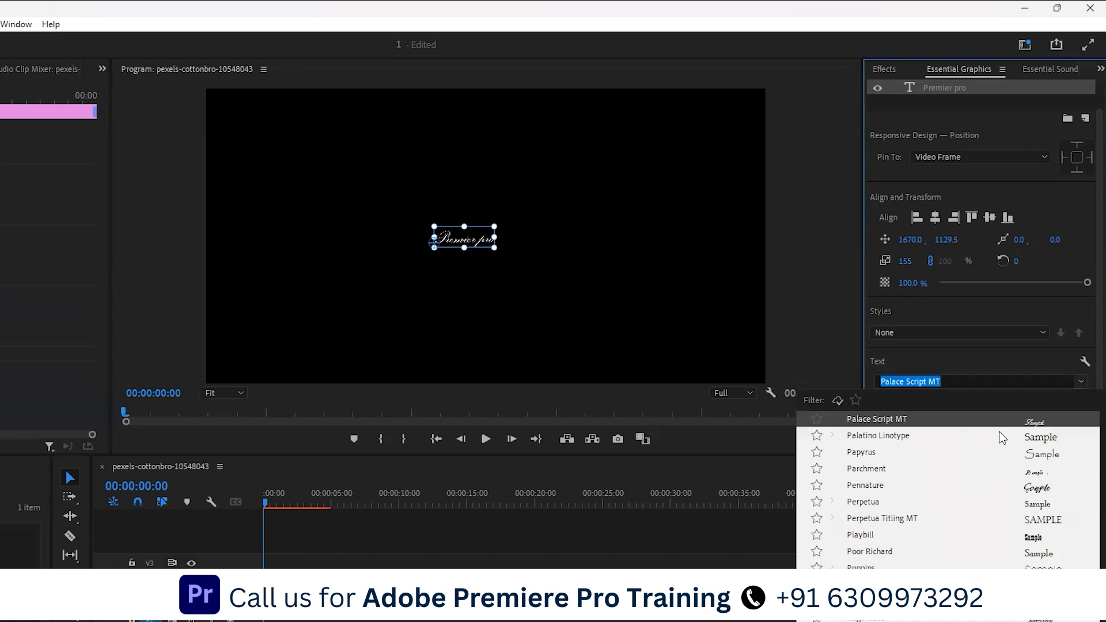
click(982, 355)
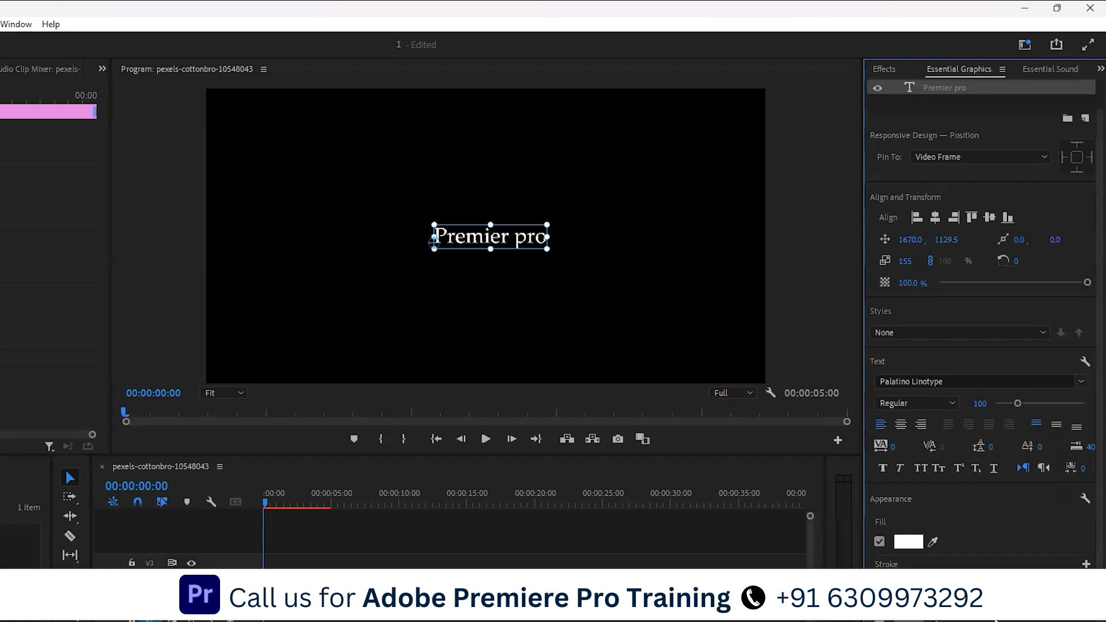
Apply Faux Bold and All Caps to the title text.
click(916, 467)
click(916, 468)
click(880, 469)
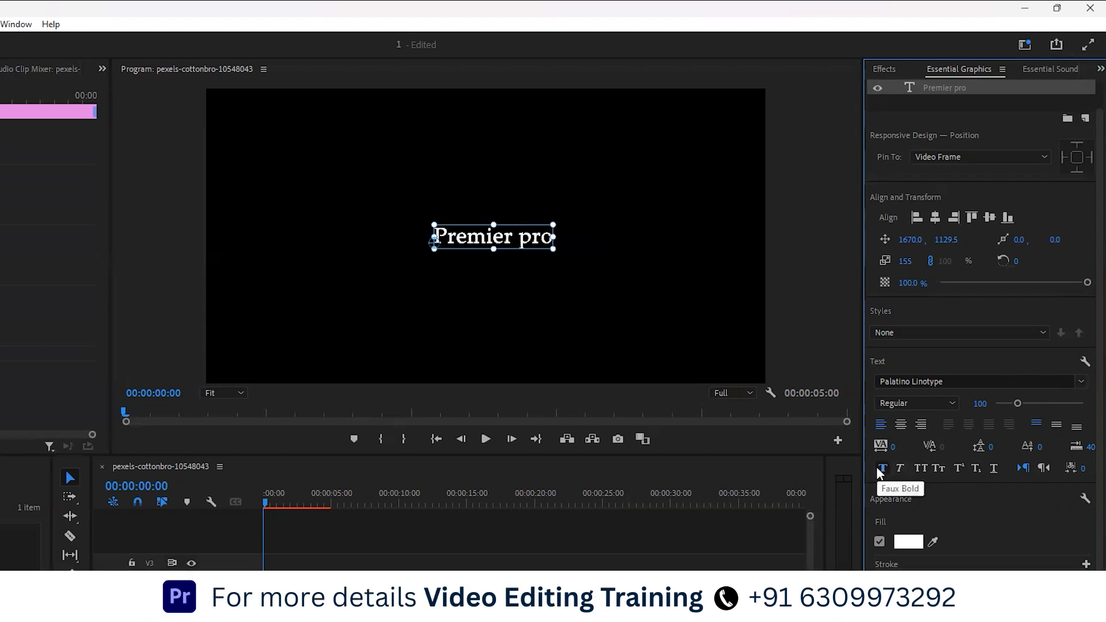
click(919, 469)
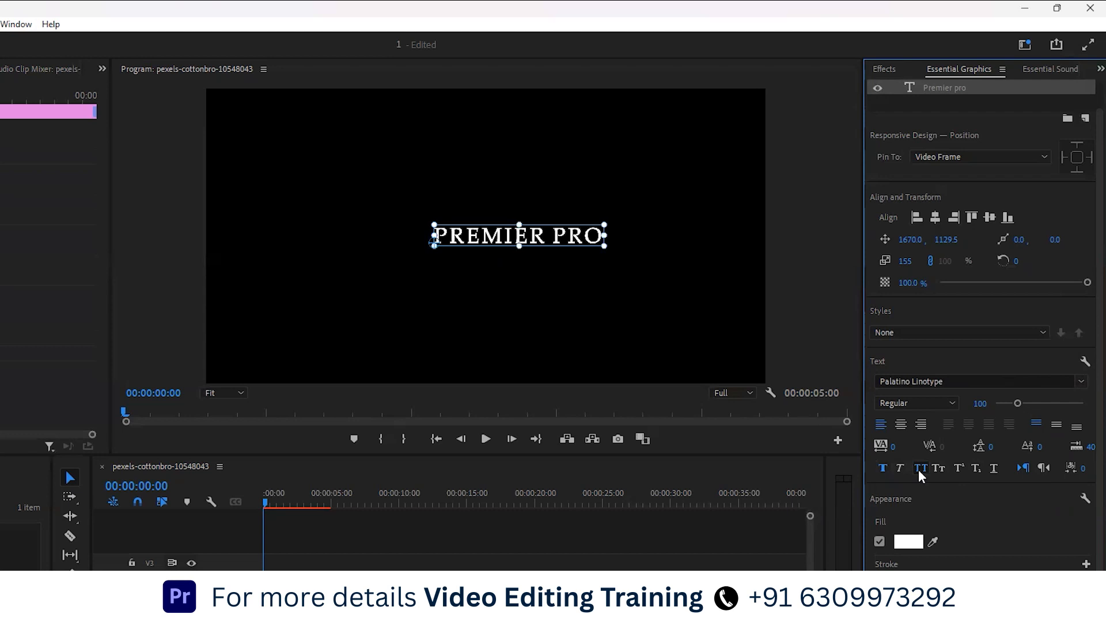
click(881, 467)
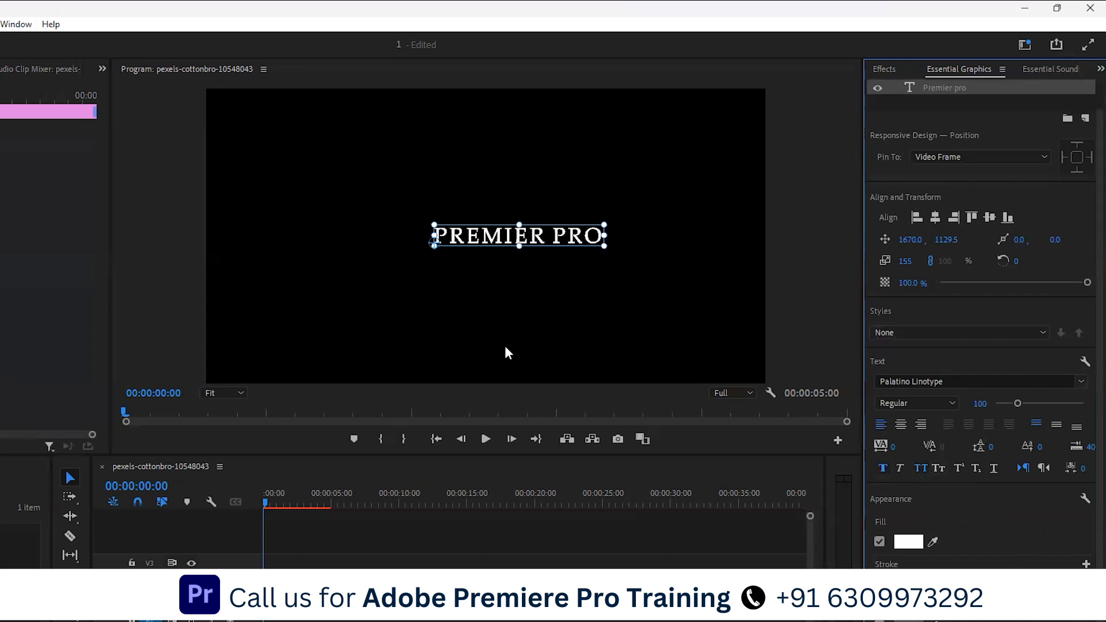
Move the title in the preview to a position of about 1512, 1161.
click(551, 239)
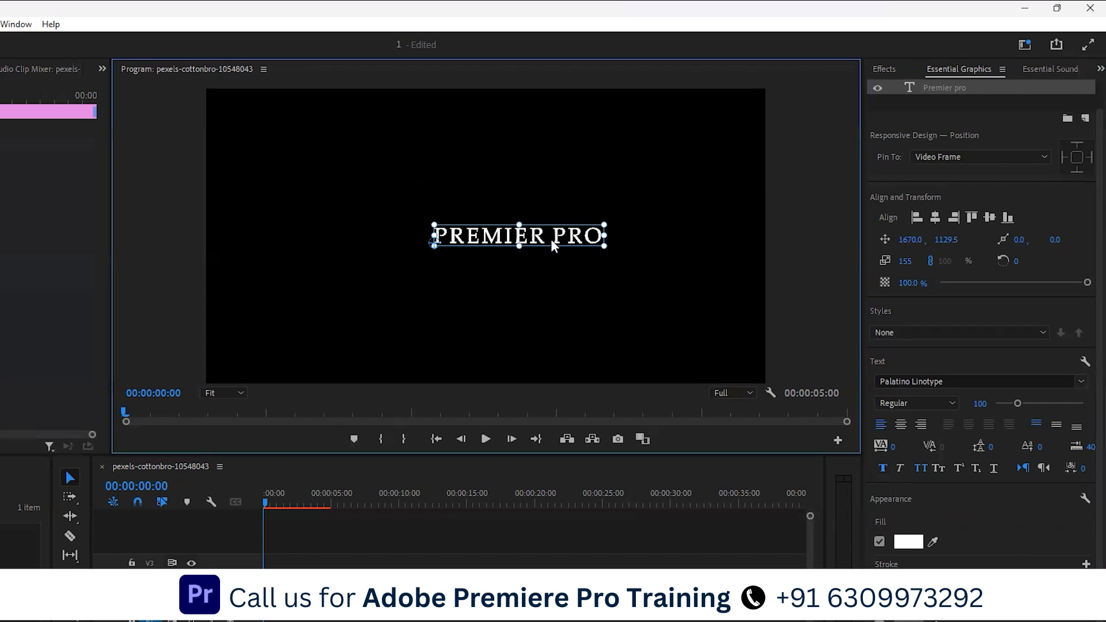
drag(551, 240, 528, 251)
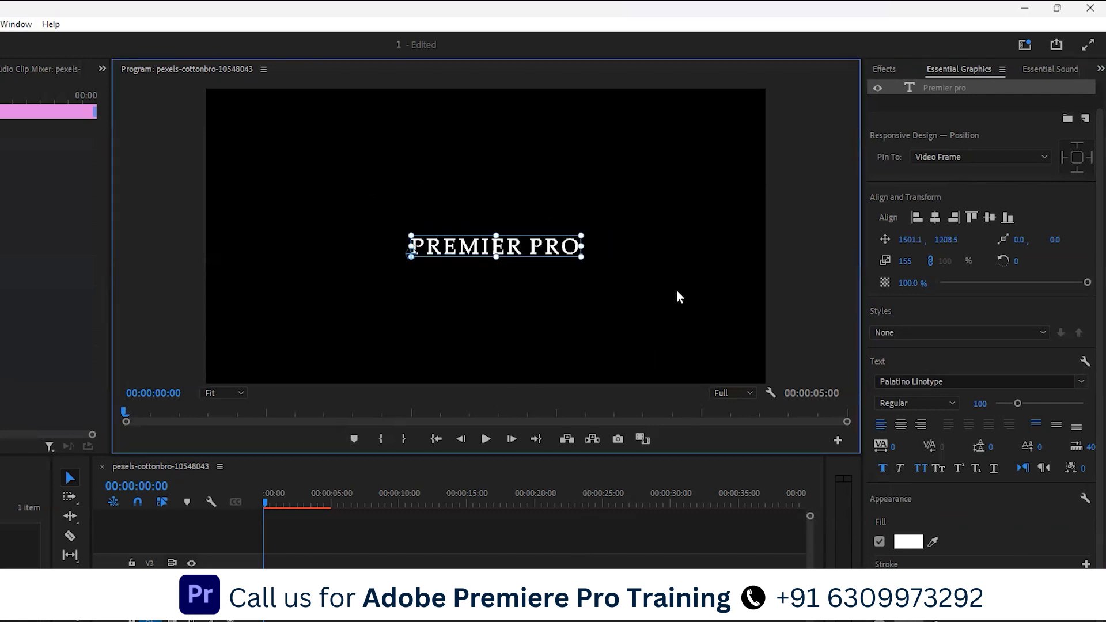
scroll(971, 491, down, 1)
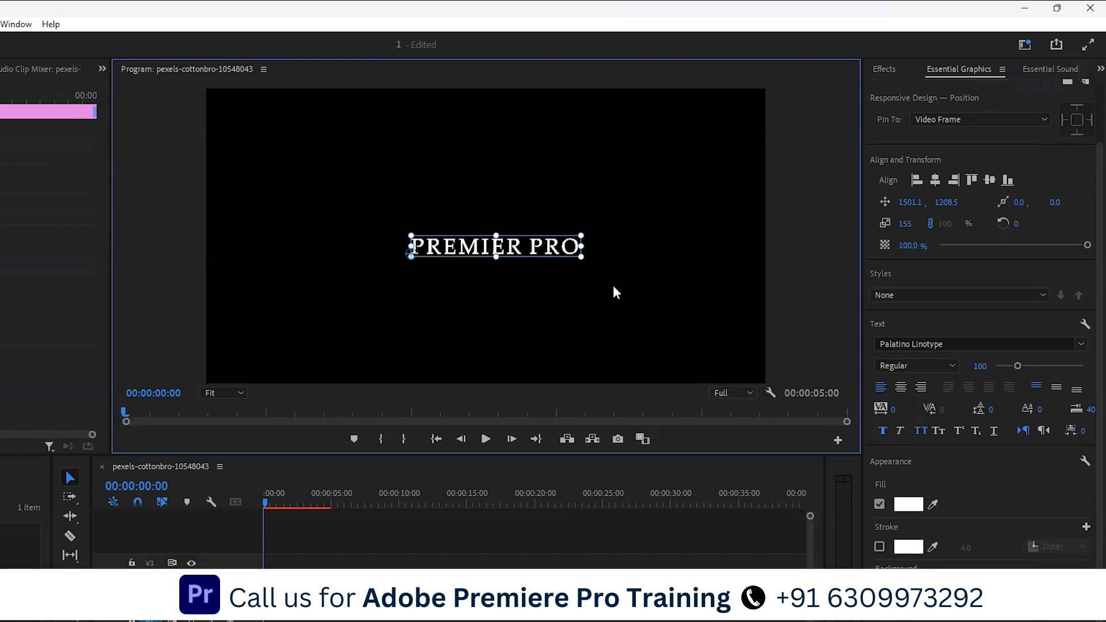
drag(553, 257, 555, 251)
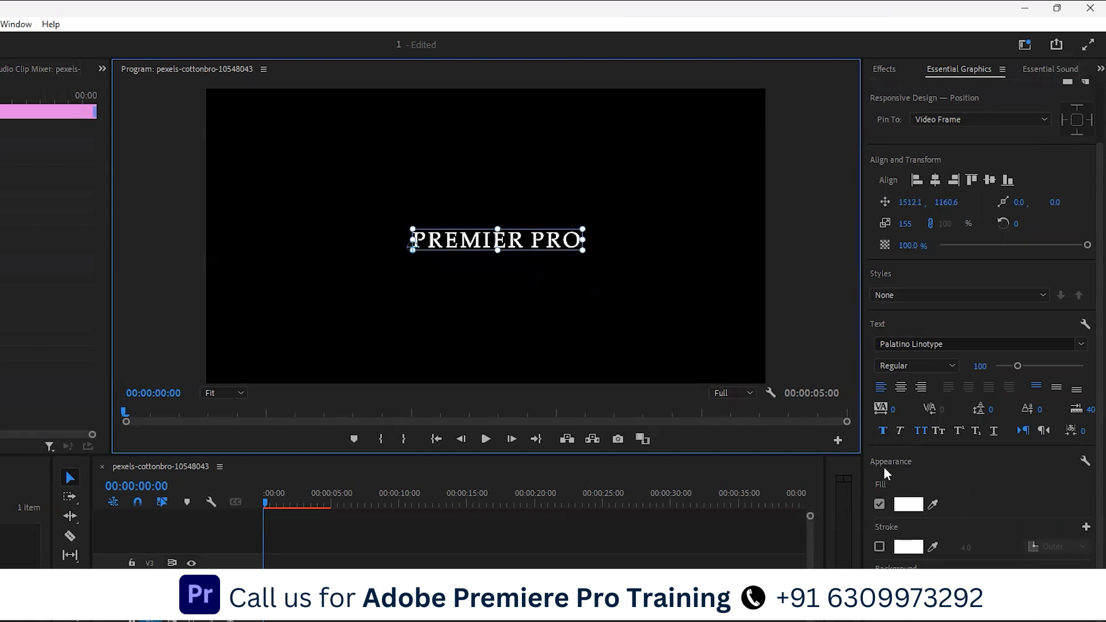
Change the title's fill colour to red, F70017.
click(933, 505)
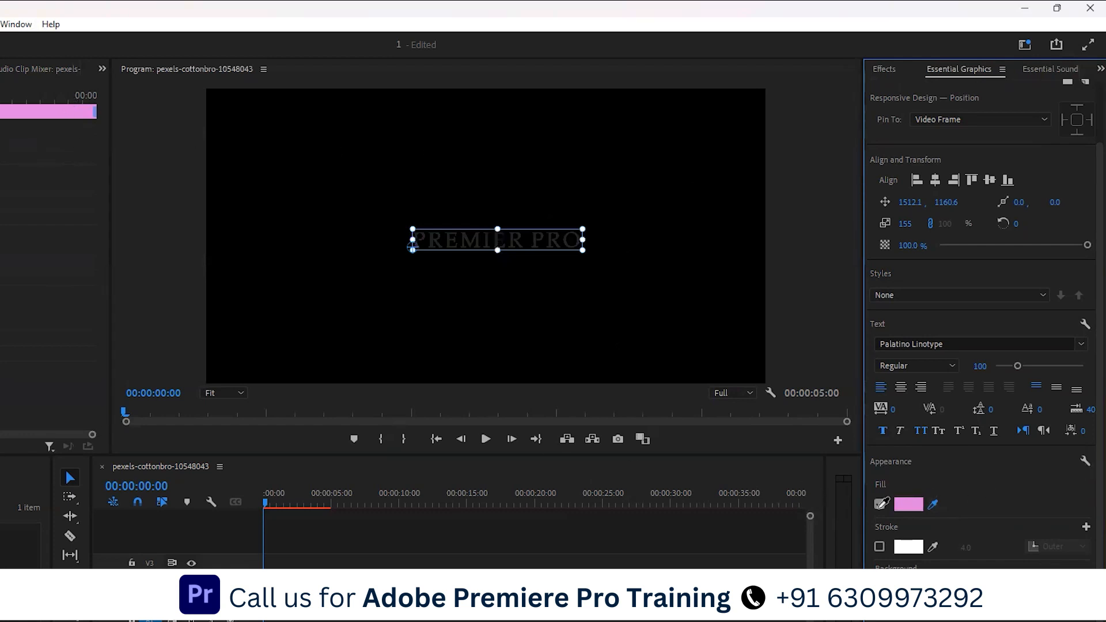
click(909, 513)
drag(441, 469, 429, 471)
click(429, 470)
click(563, 270)
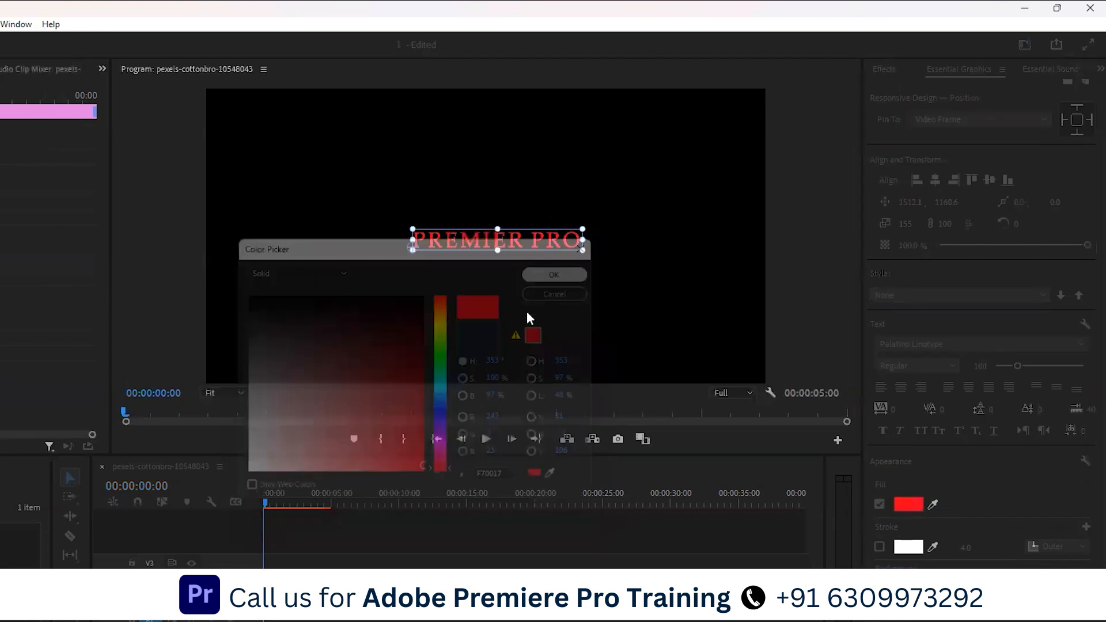
Move the playhead to 00:00:01:08 and select the title clip in the timeline.
click(497, 537)
mouse_move(266, 490)
mouse_down()
mouse_move(306, 493)
mouse_move(280, 493)
mouse_up()
click(310, 599)
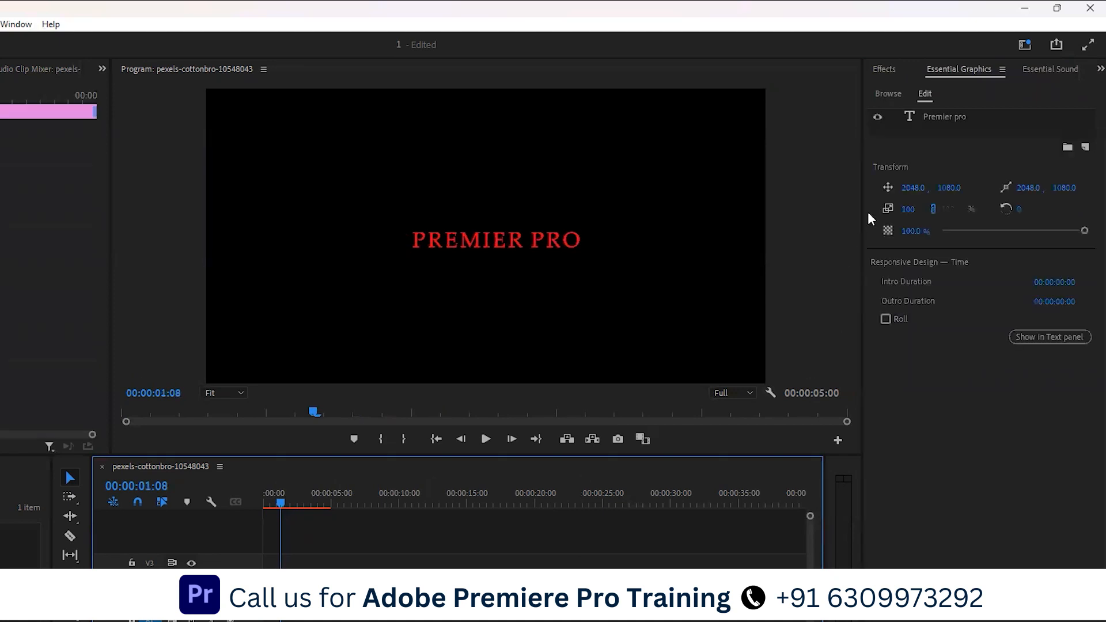
Add a white outer stroke with a width of 1.0 to the Premier pro text layer.
click(945, 117)
scroll(979, 403, down, 5)
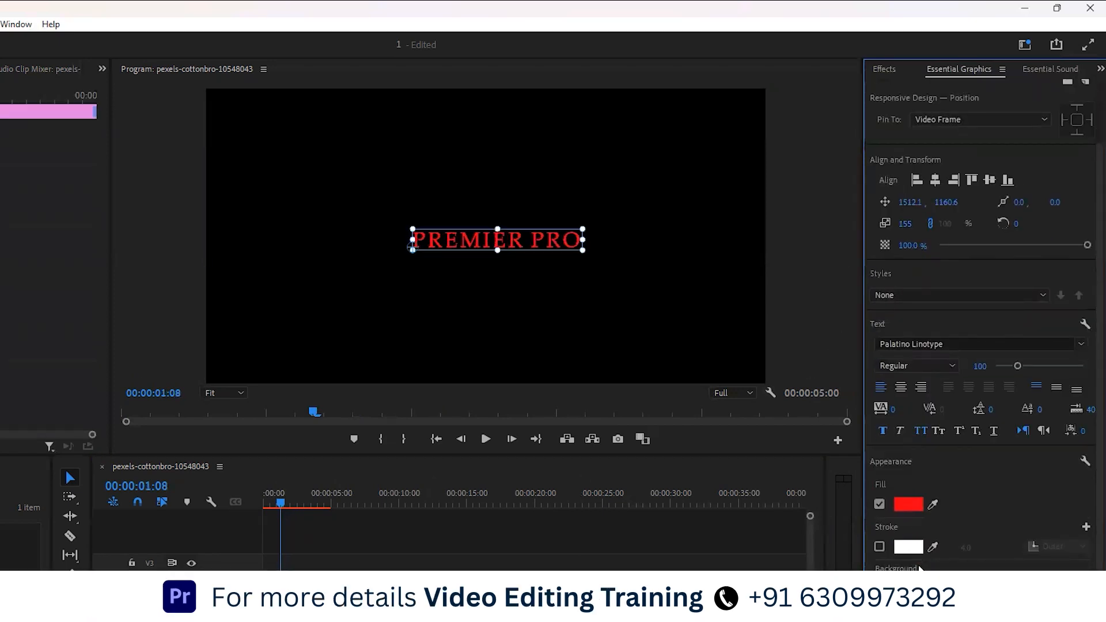
click(881, 545)
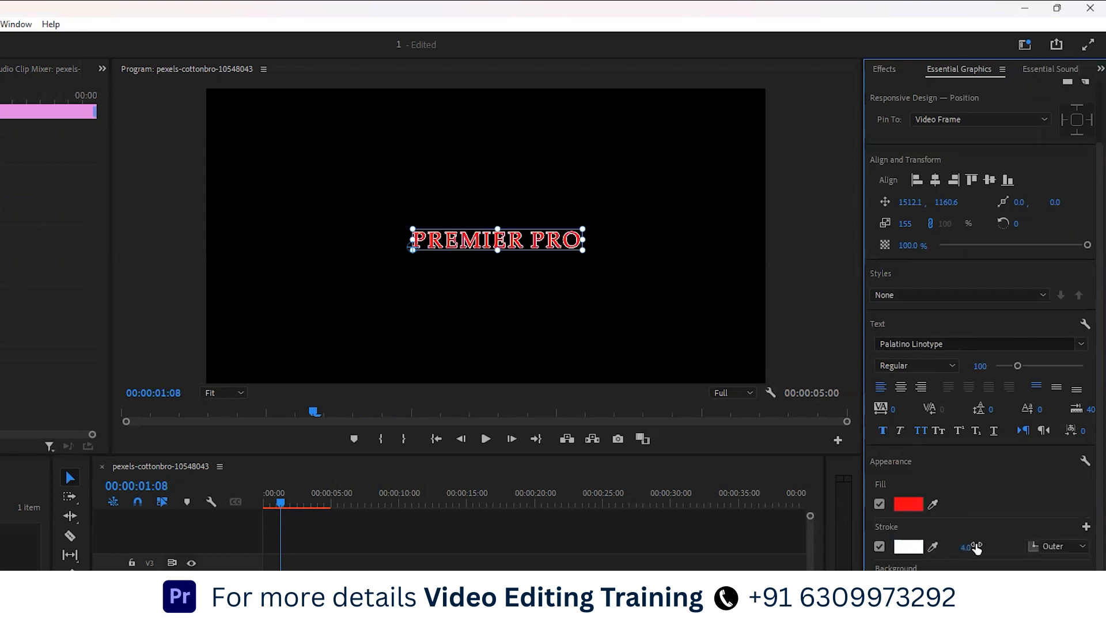
scroll(964, 550, up, 2)
scroll(959, 555, down, 2)
mouse_move(971, 554)
mouse_down()
mouse_move(1053, 554)
mouse_move(969, 554)
mouse_up()
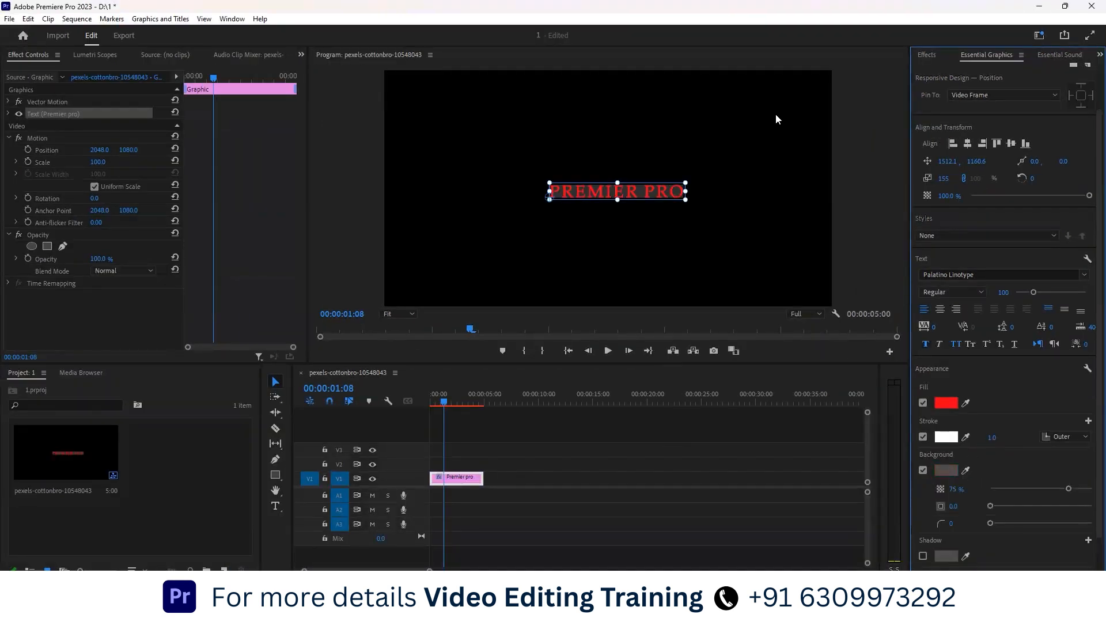
Set the title's background colour to white, FFFFFF.
click(945, 470)
click(486, 300)
drag(464, 338, 403, 383)
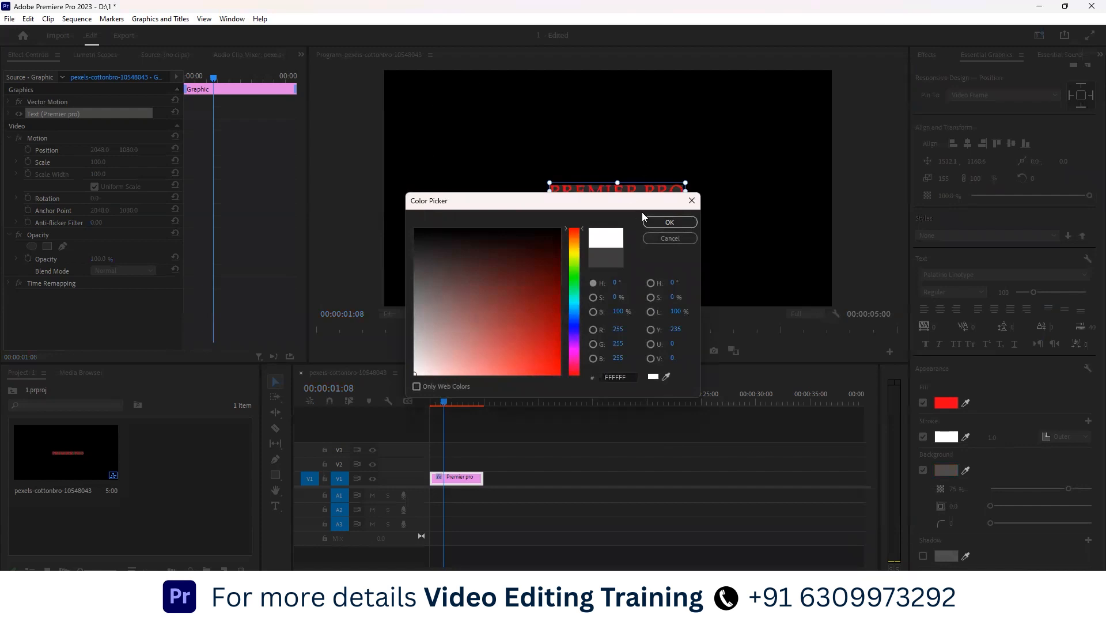
click(662, 222)
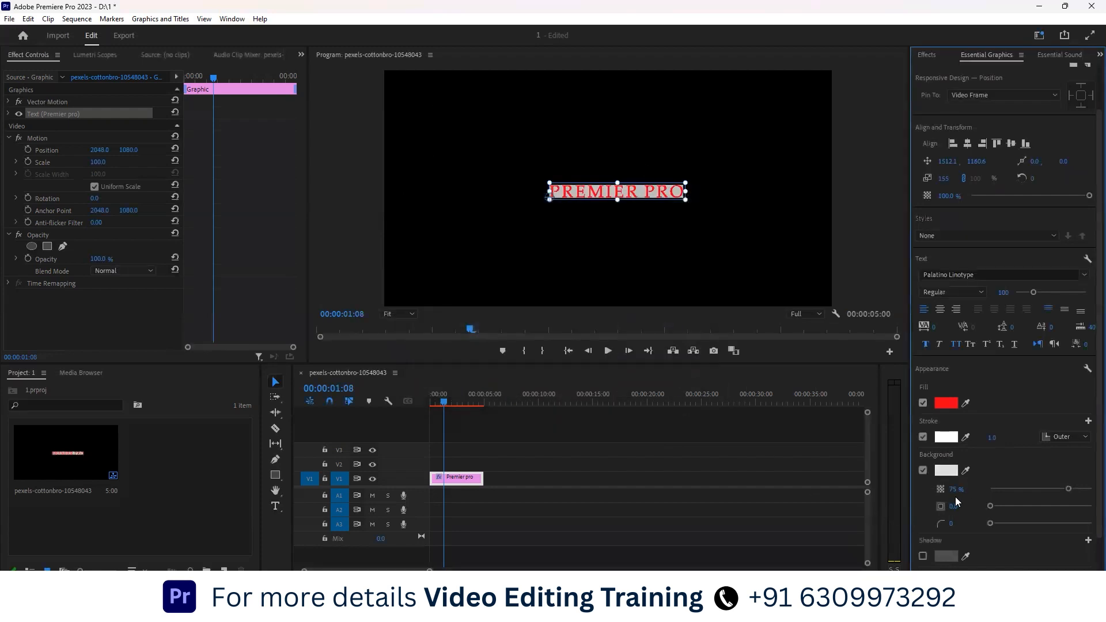
Set the title background's opacity to 100%, its size to 12.9 and its corner radius to 500.
drag(1068, 489, 1091, 489)
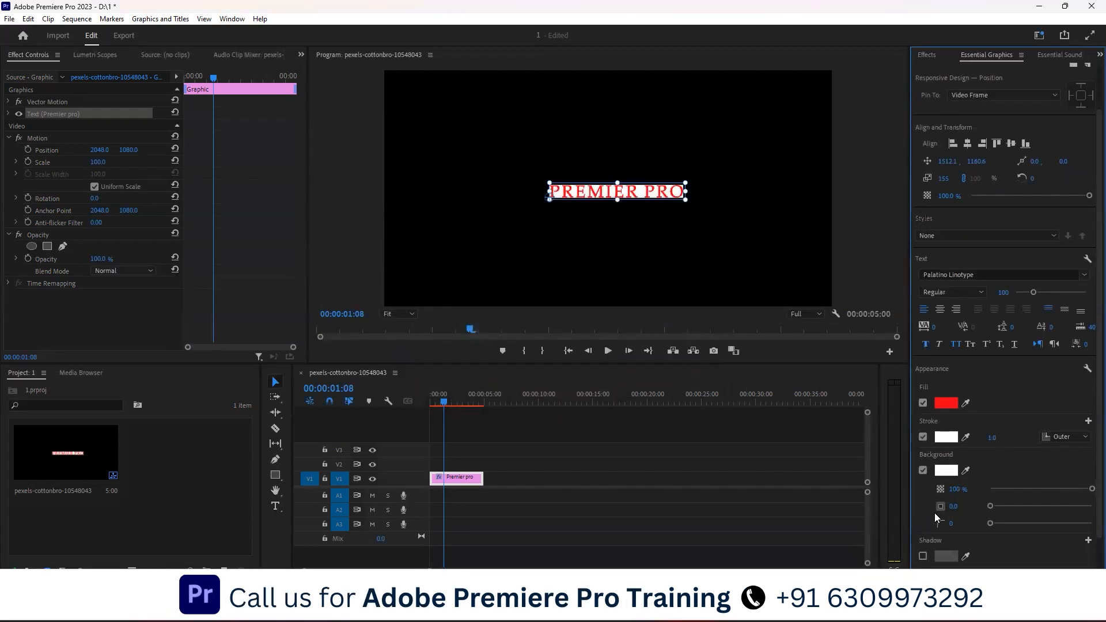
drag(990, 506, 1003, 506)
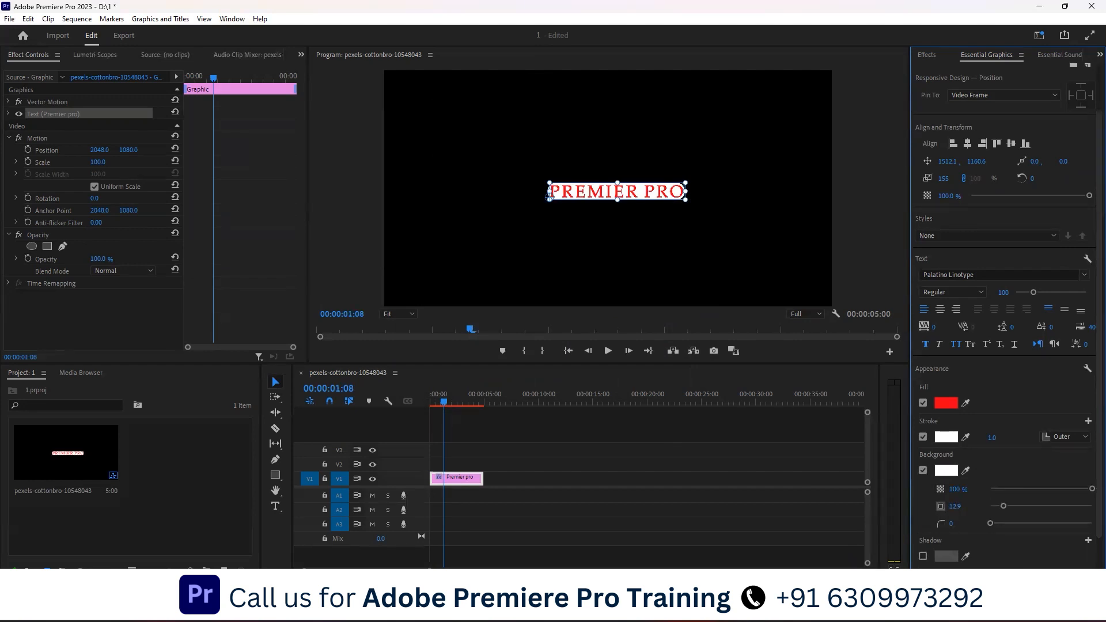
click(397, 440)
click(520, 426)
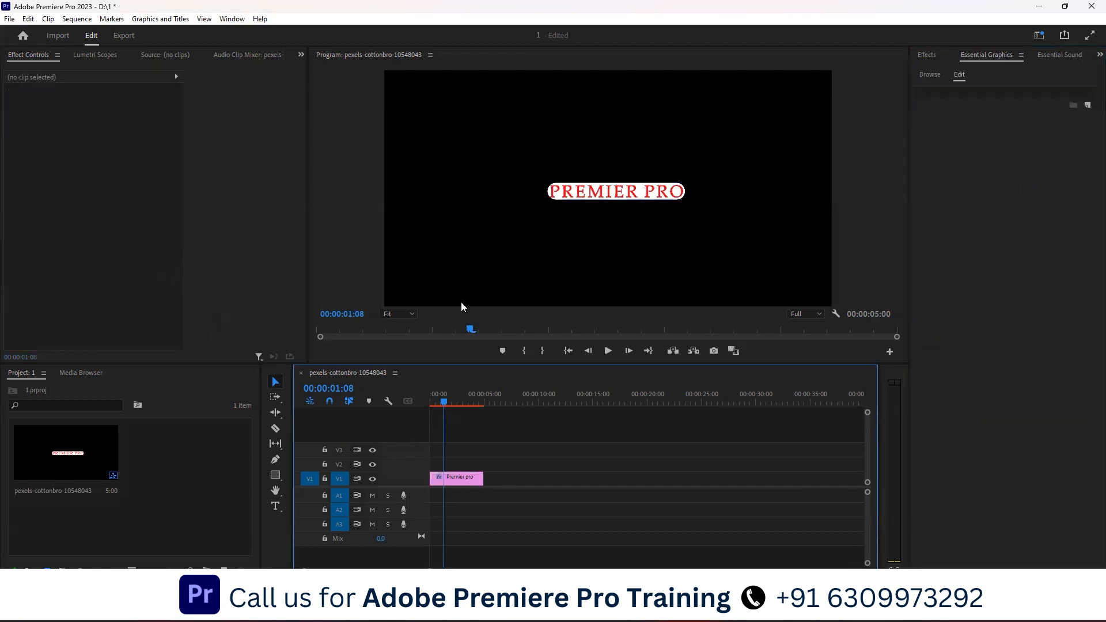
Change the stroke position of the Premier pro text layer to Center.
click(469, 479)
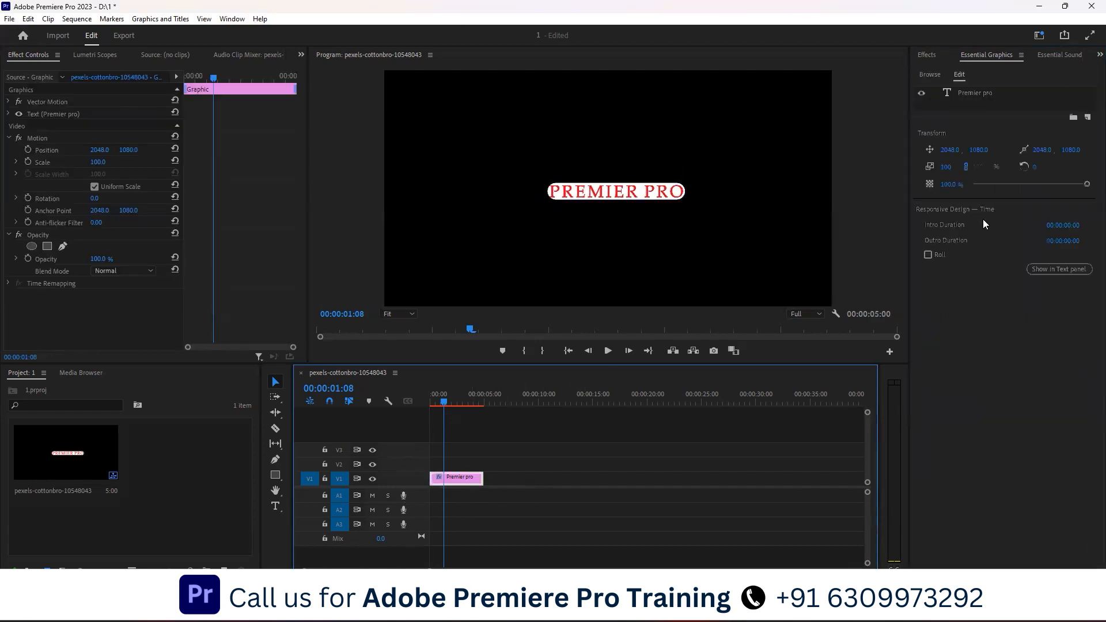
click(968, 96)
scroll(993, 449, down, 3)
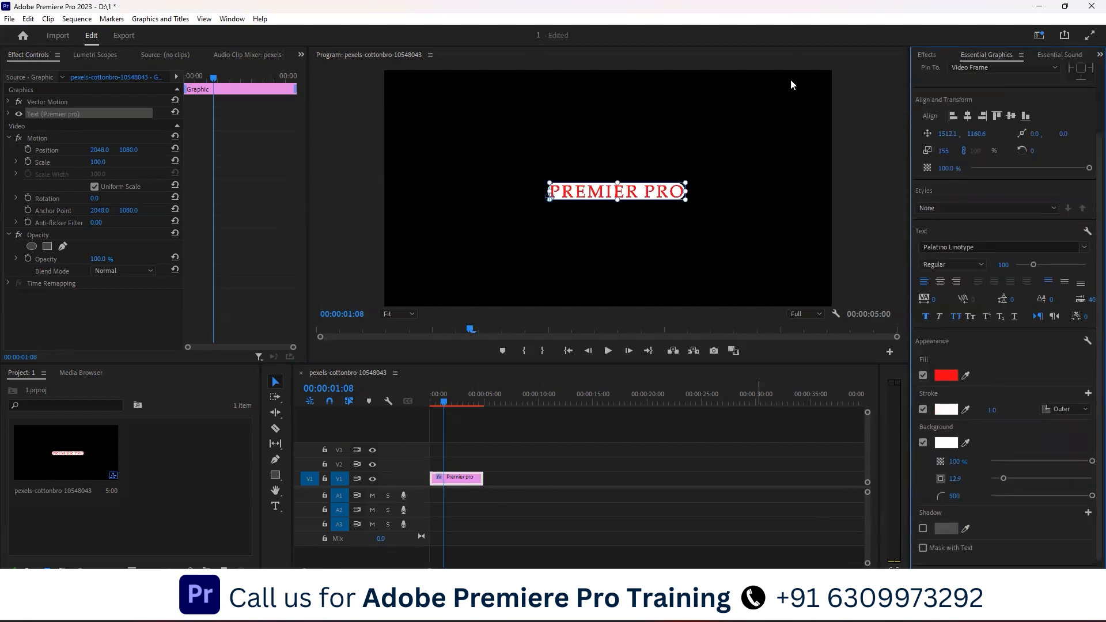
click(1064, 409)
click(1063, 424)
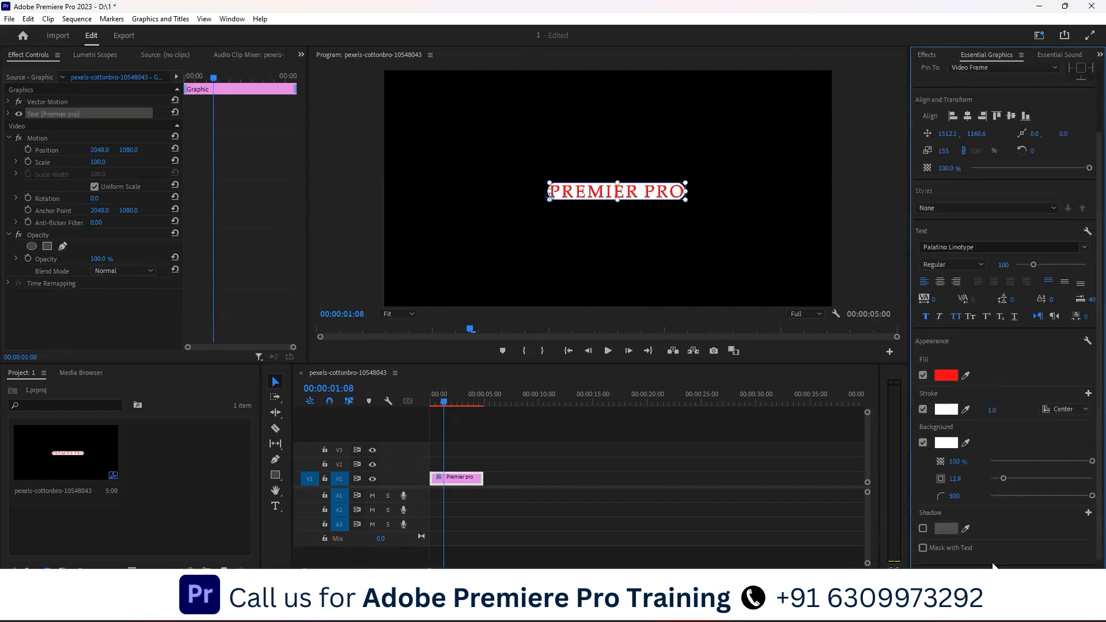
Try a shadow on the title text and switch it off again.
click(923, 528)
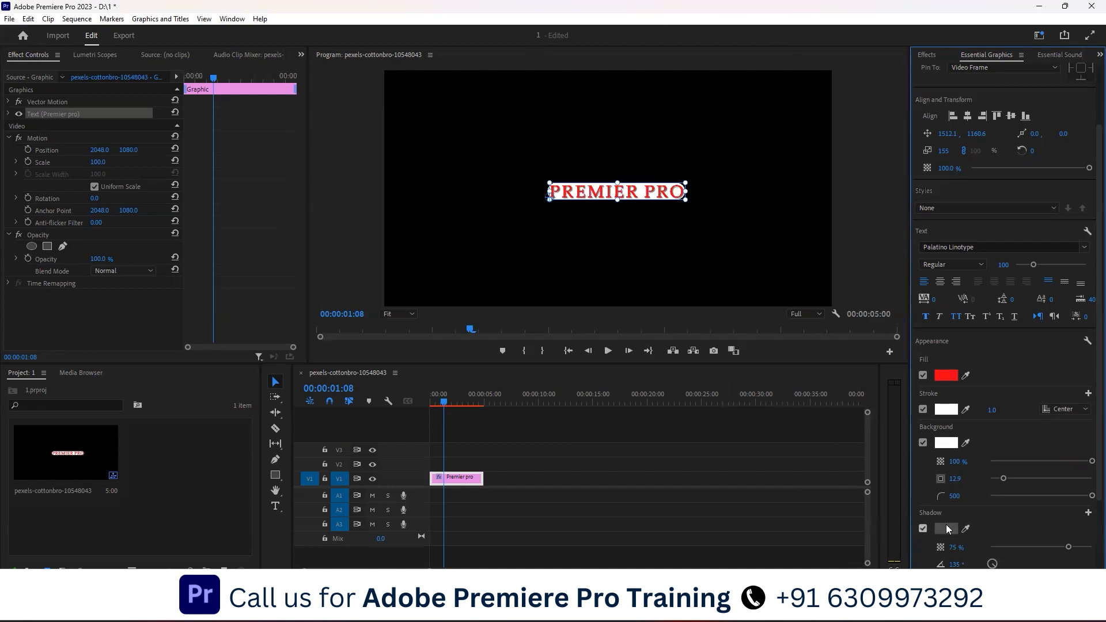
click(921, 527)
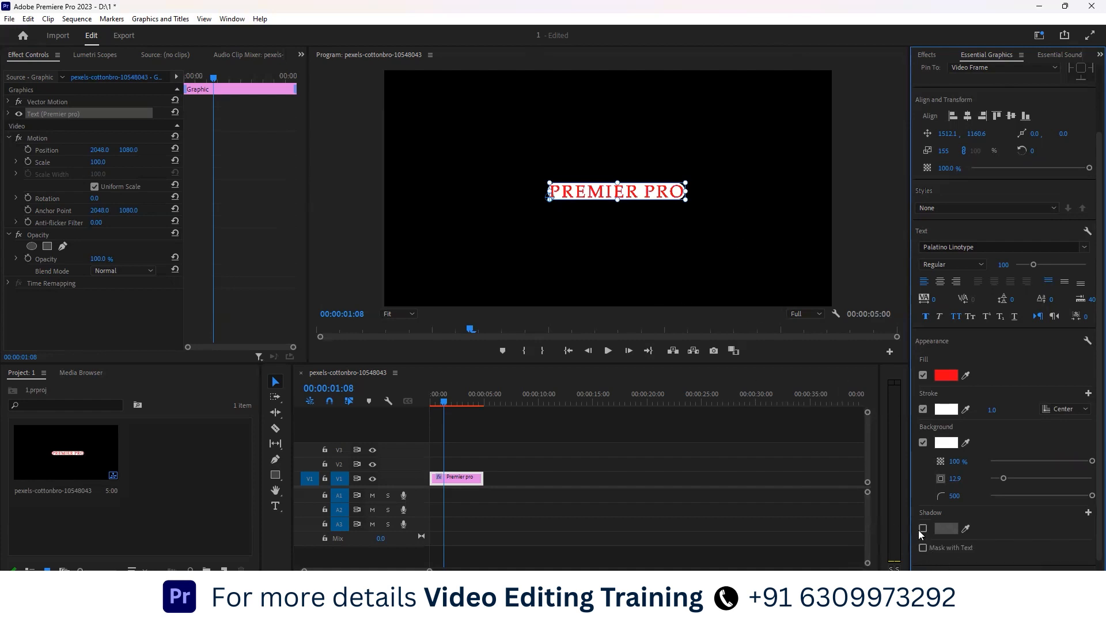
scroll(917, 529, down, 1)
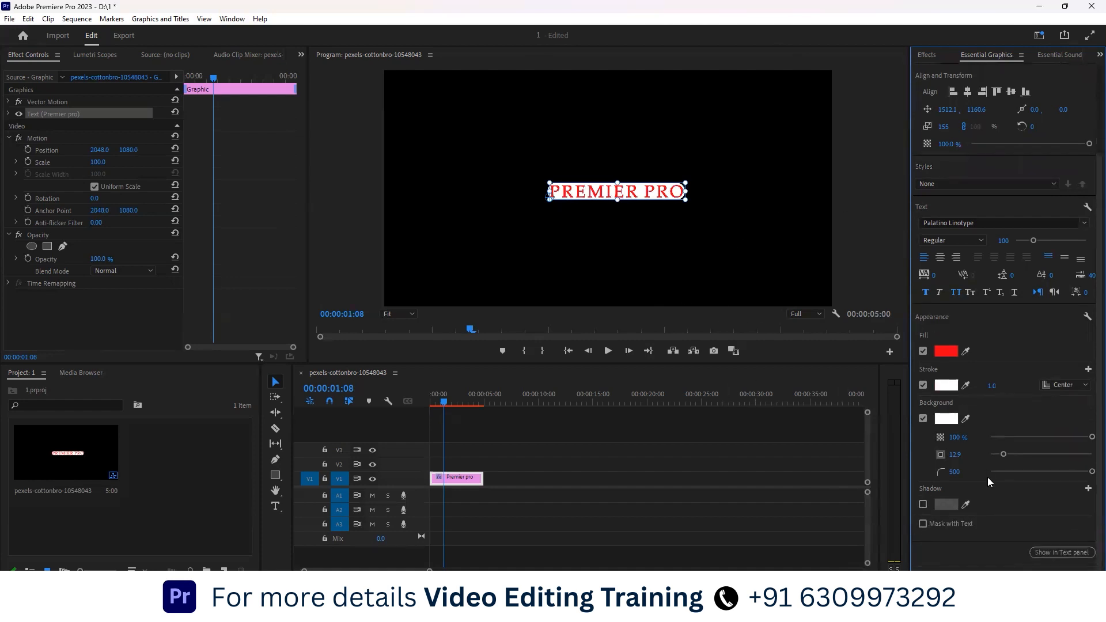
Deselect the title clip and return the playhead to the start of the sequence at 00:00:00:00.
click(491, 428)
drag(448, 396, 430, 399)
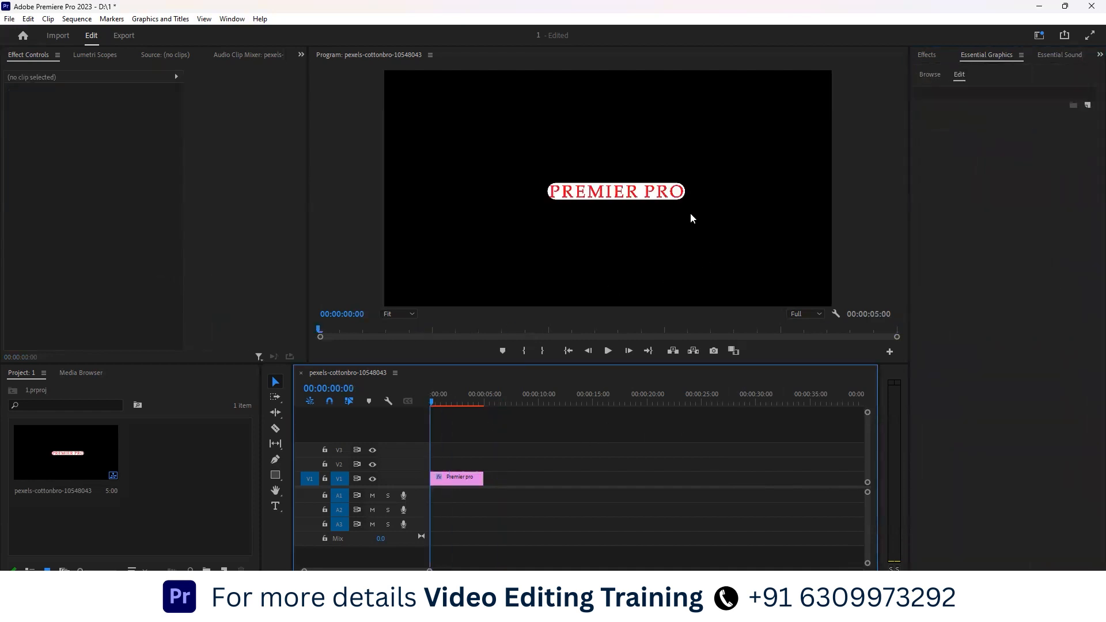
drag(452, 393, 427, 405)
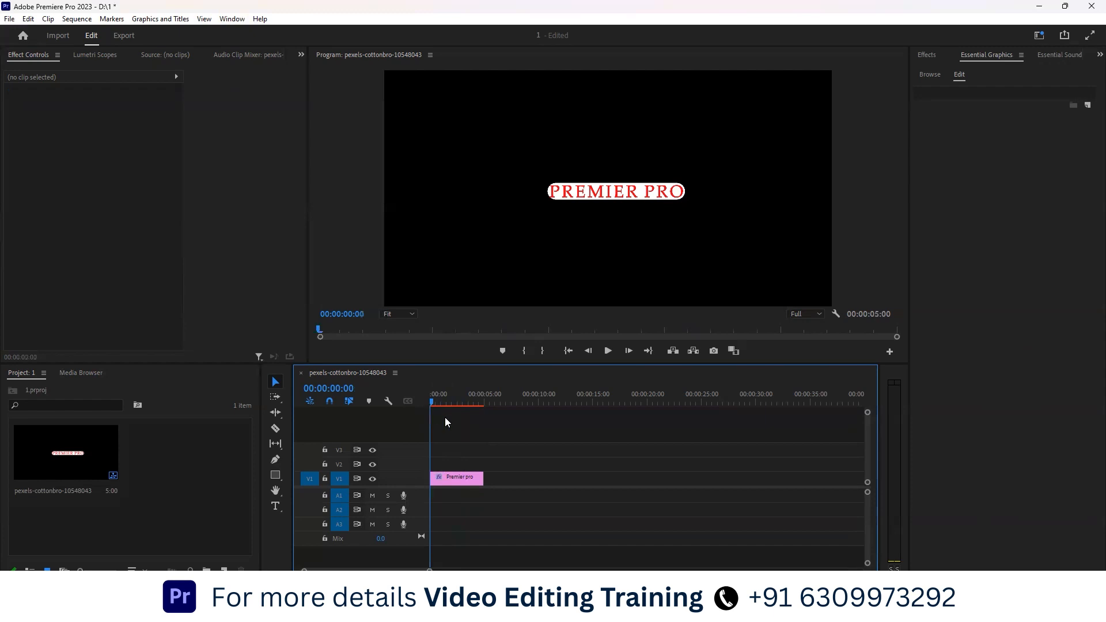